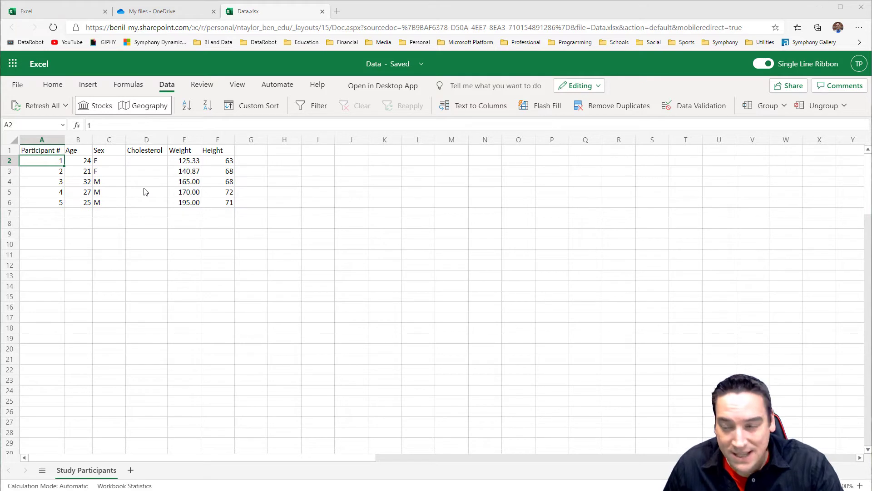
Insert a blank column between the Age and Sex columns
left_click(111, 140)
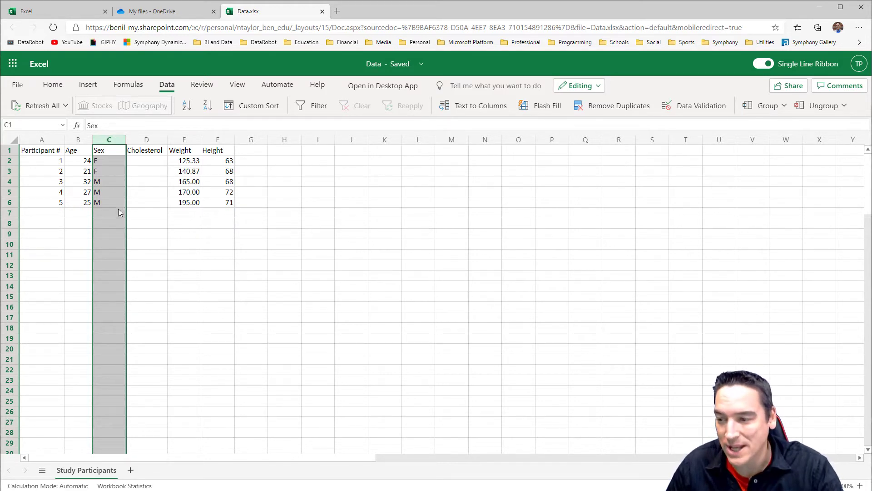
left_click(117, 213)
left_click(111, 143)
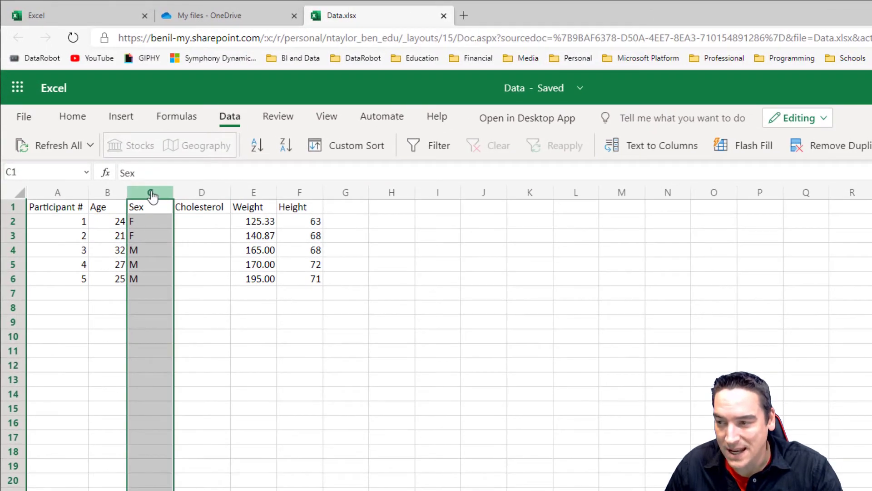
right_click(152, 196)
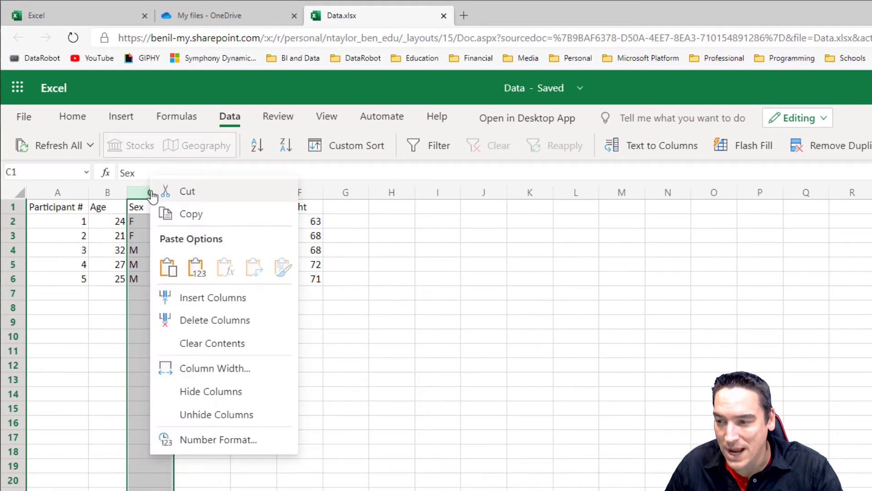
left_click(197, 296)
Enter the header "Age in Months" in cell C1 and widen column C to fit it
left_click(154, 210)
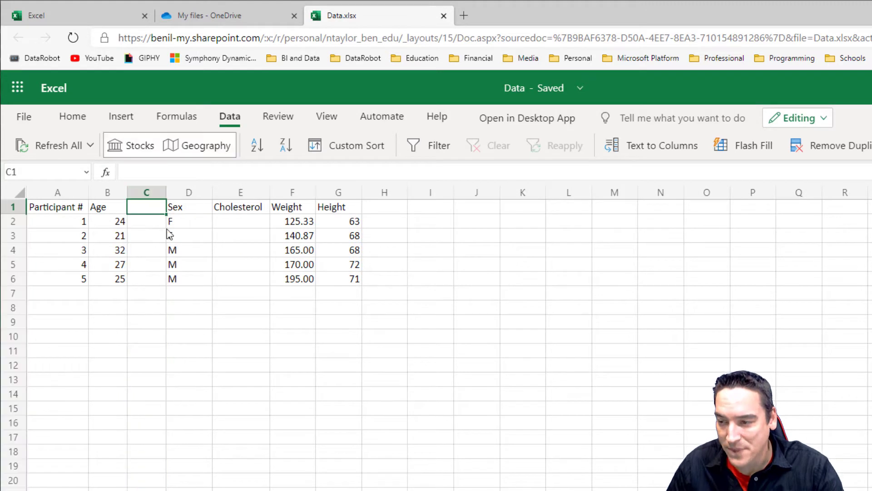
type("Age n")
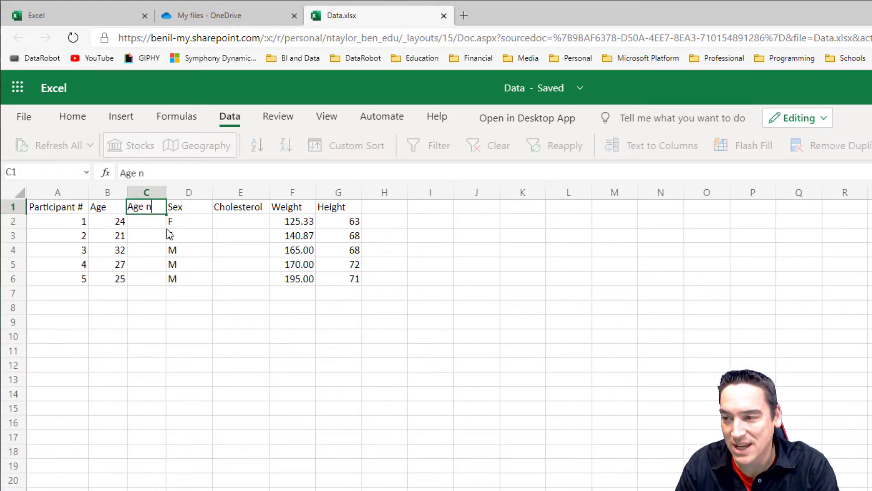
key("BackSpace")
type("in MOnt")
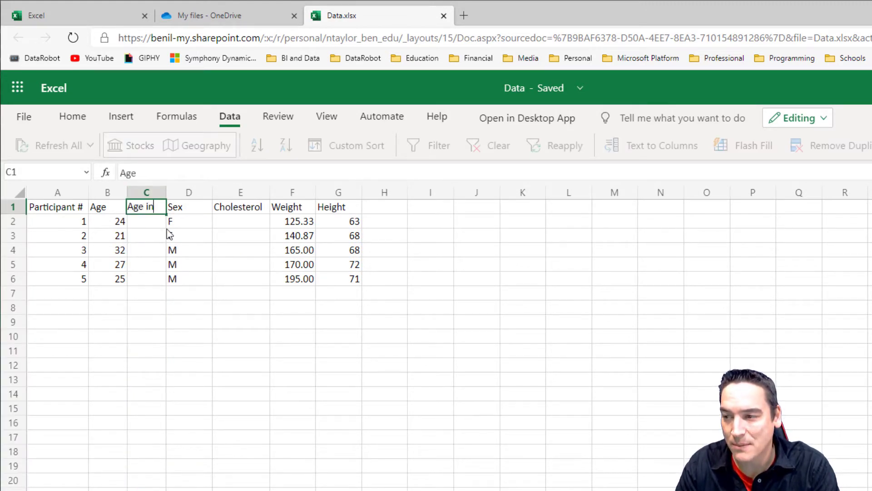
key("BackSpace")
key("BackSpace")
key("BackSpace")
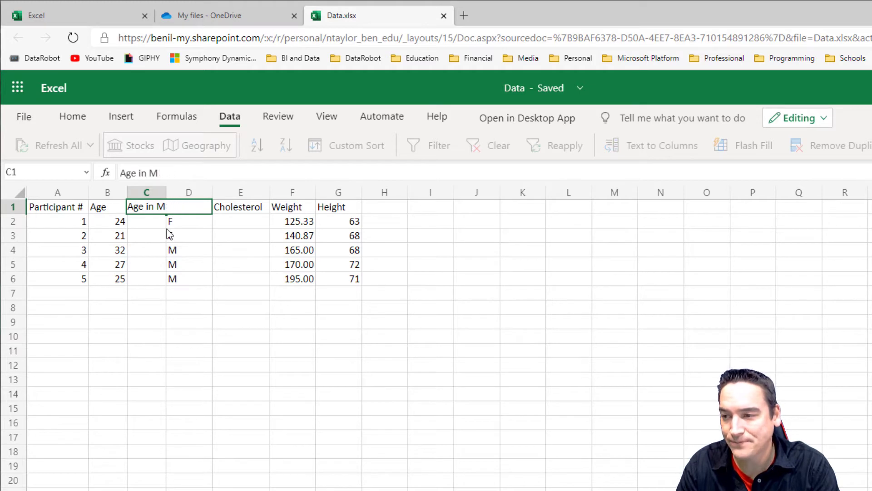
type("onths")
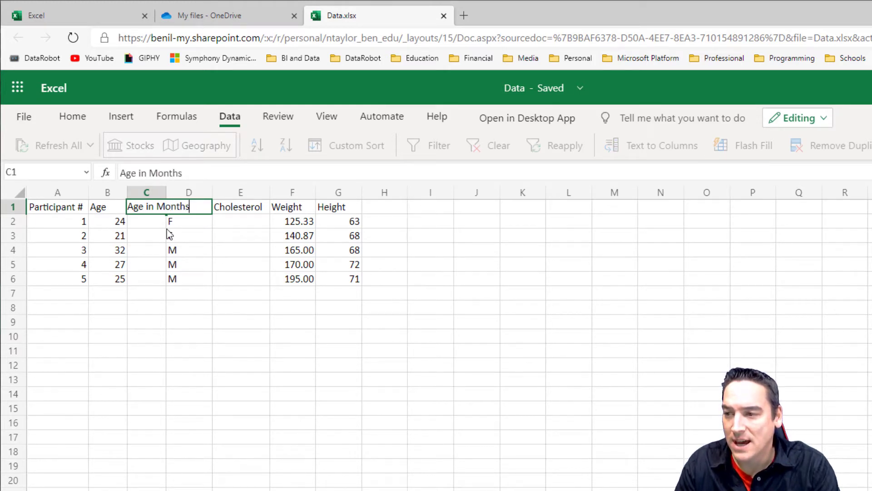
key("Return")
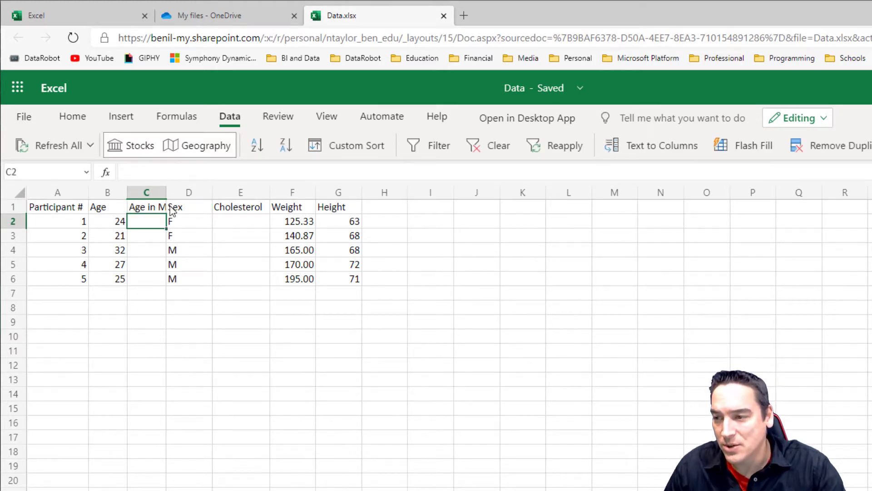
left_click_drag(165, 191, 165, 190)
double_click(165, 190)
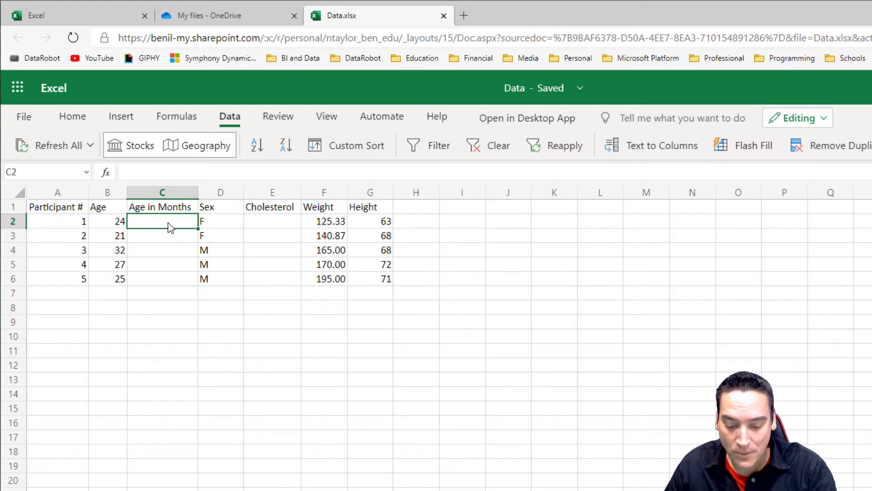
Enter the formula =B2*12 in cell C2 to convert the first participant's age to months
type("=")
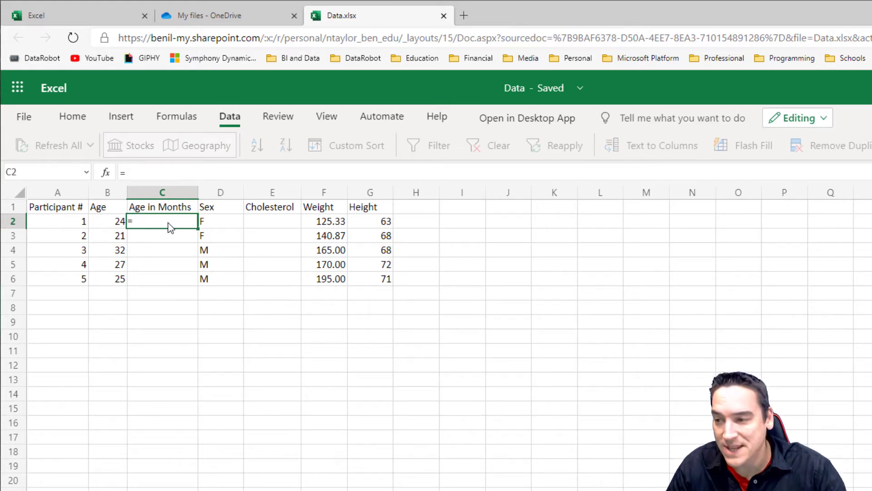
left_click(110, 222)
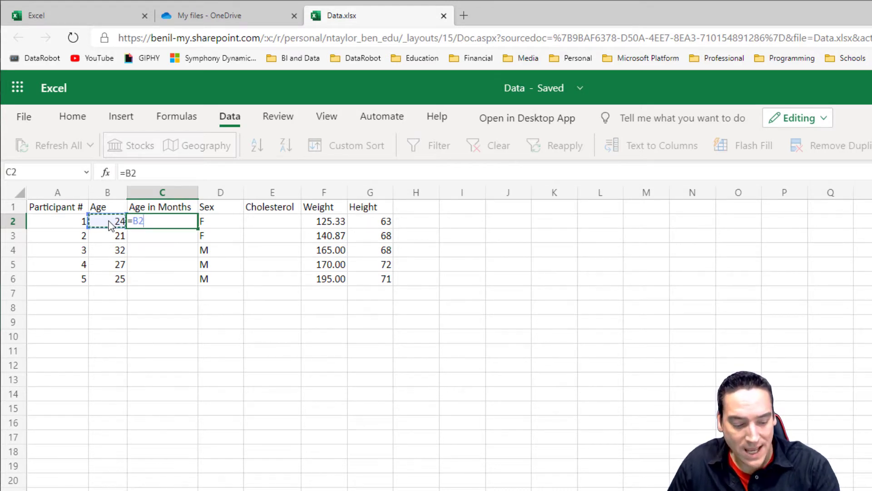
type("*")
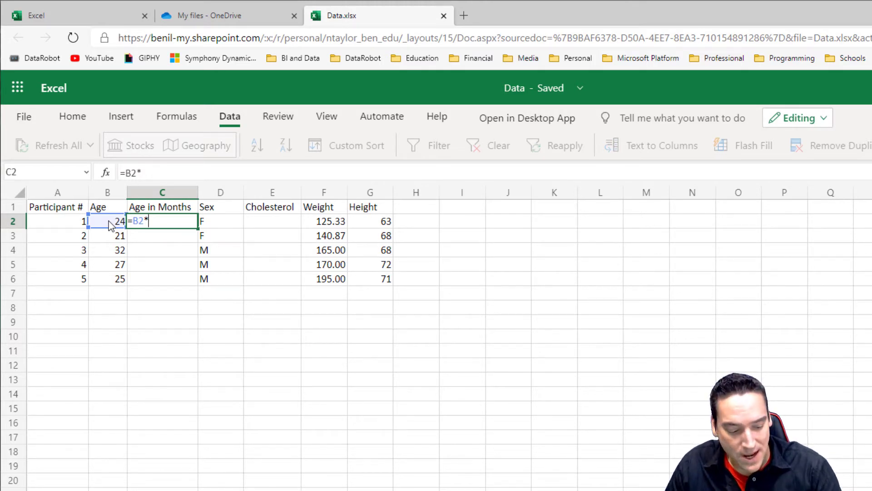
type("12")
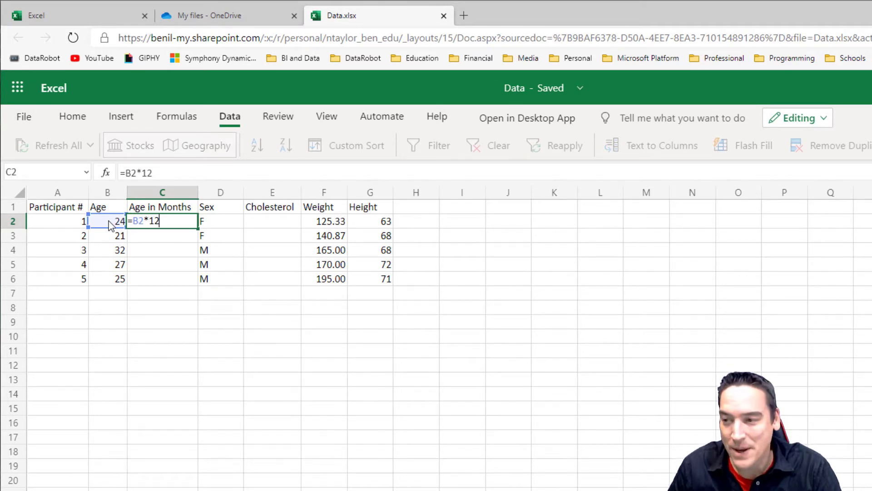
key("Return")
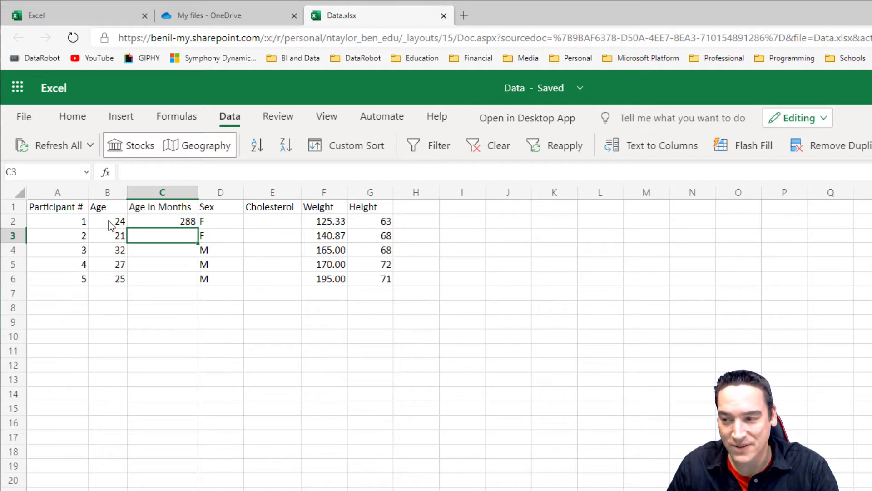
Fill the Age in Months formula from C2 down through C6 for all participants
left_click(145, 222)
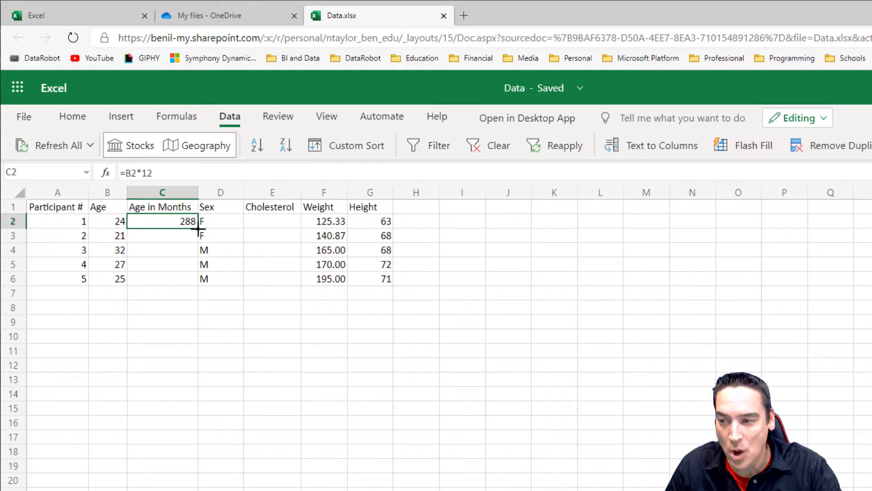
left_click_drag(198, 228, 199, 269)
left_click(194, 262)
left_click(184, 226)
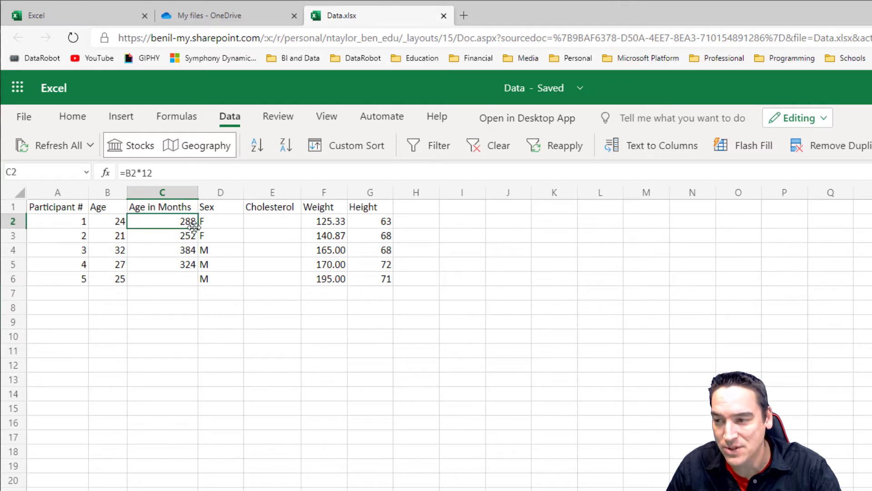
left_click_drag(198, 228, 194, 269)
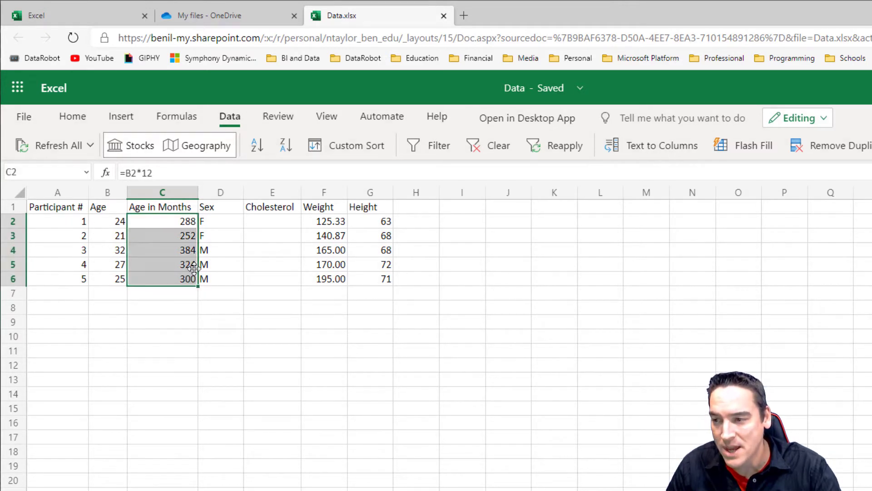
Examine the formulas in the Age in Months column to check which Age cell each row references
left_click(190, 239)
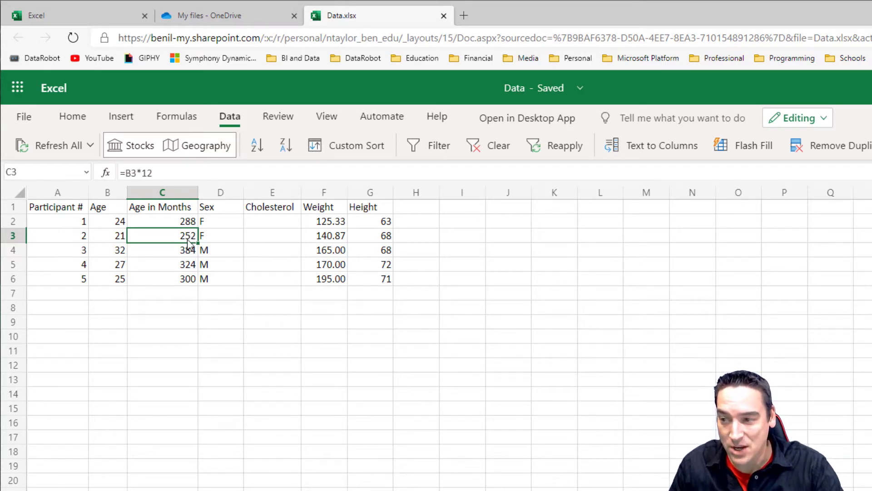
left_click(170, 172)
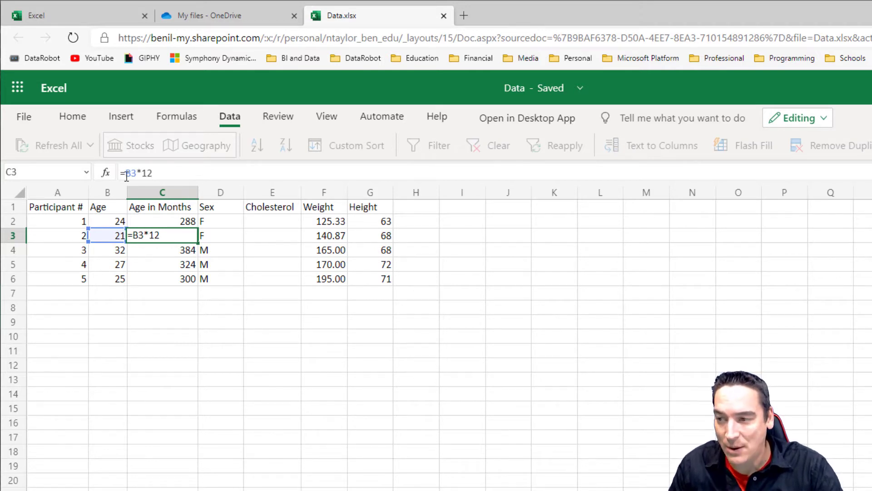
left_click(161, 255)
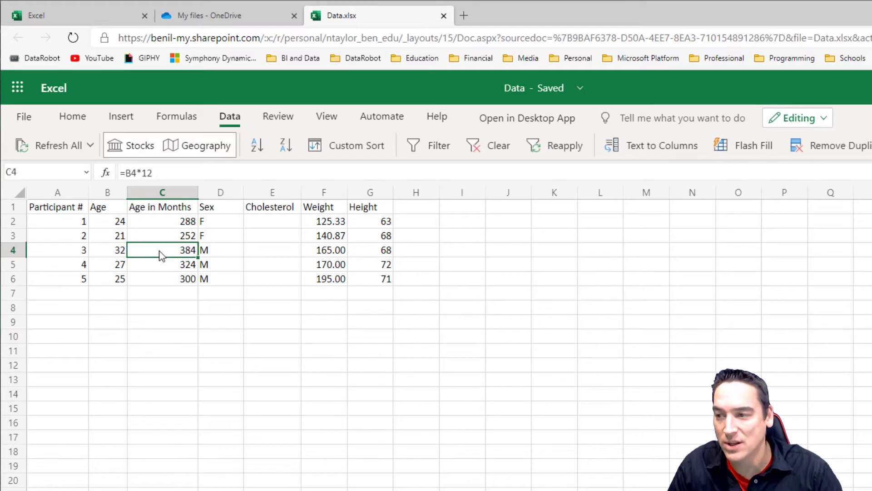
left_click(167, 173)
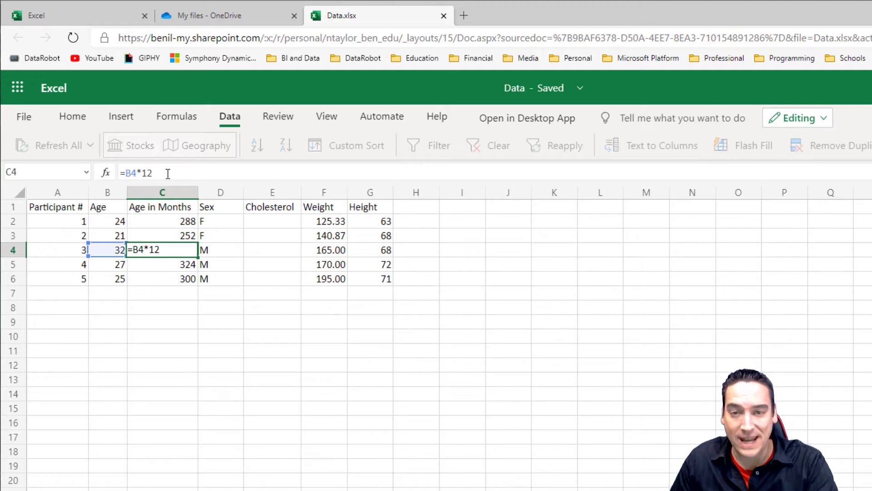
left_click(181, 240)
left_click(185, 250)
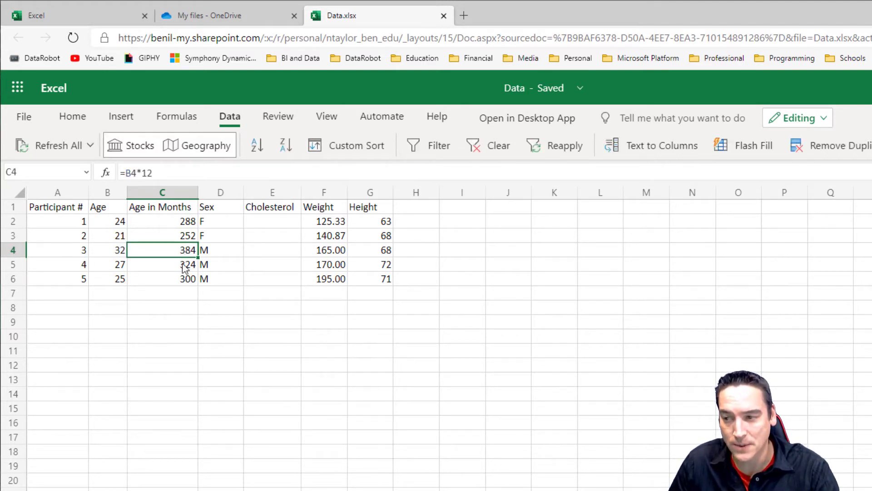
left_click(186, 267)
left_click(187, 281)
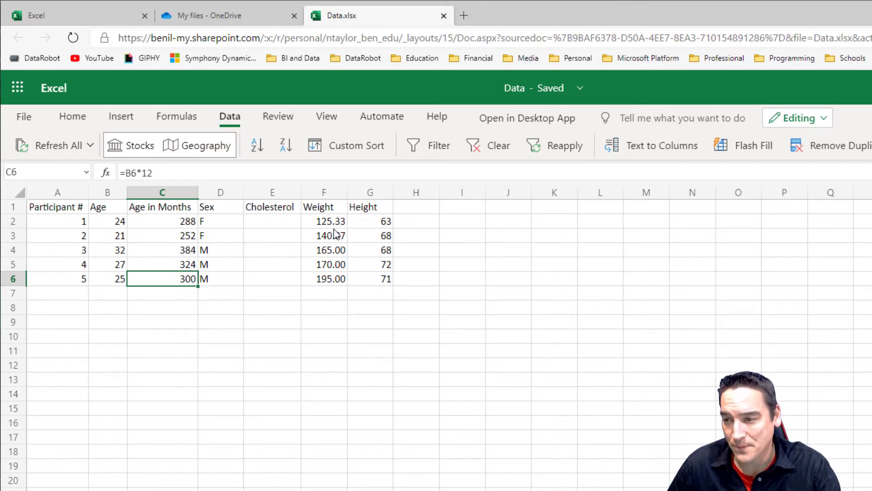
left_click(178, 224)
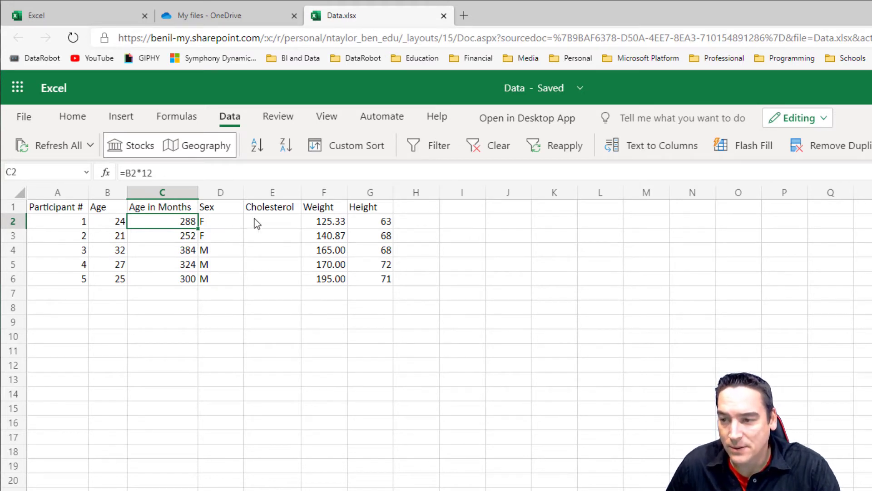
Insert a blank column between the Weight and Height columns
left_click(371, 192)
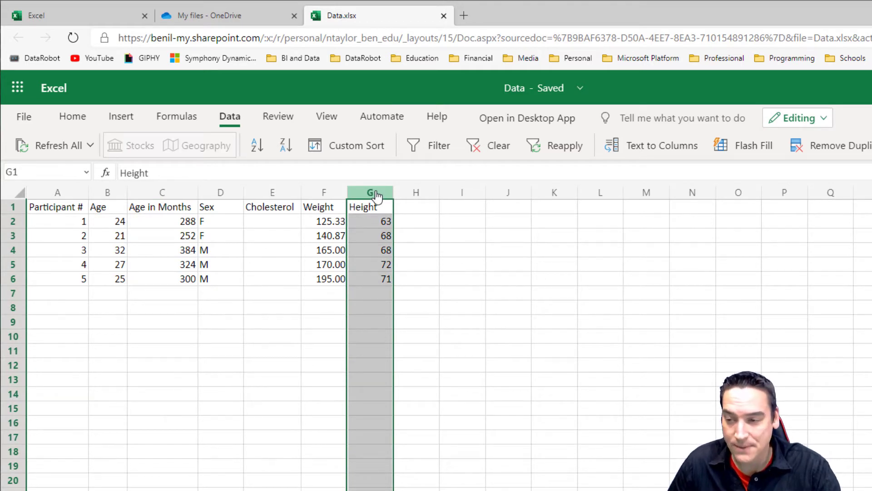
right_click(377, 195)
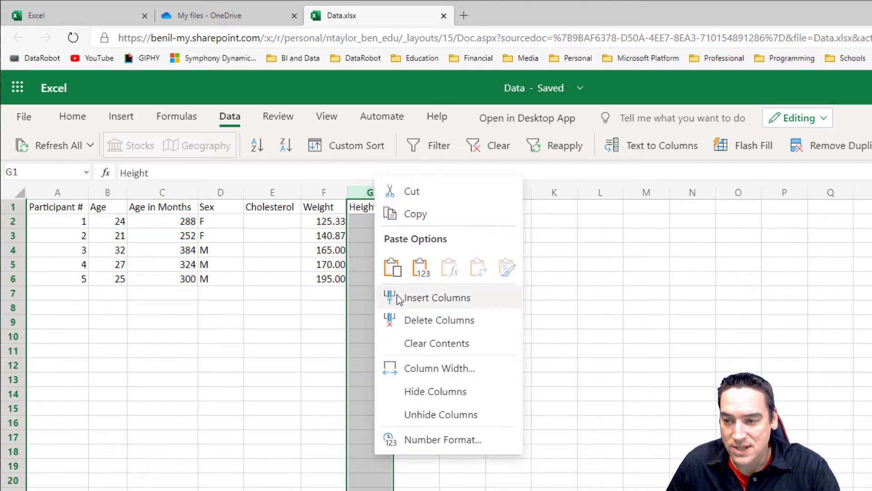
left_click(394, 296)
Enter the header "Weight (in Kilograms)" in cell G1 and widen column G to fit it
left_click(367, 207)
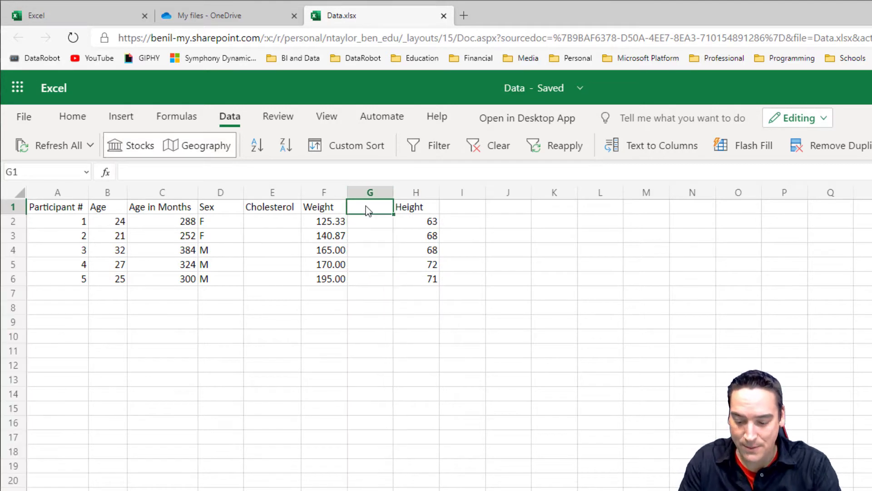
type("Weight")
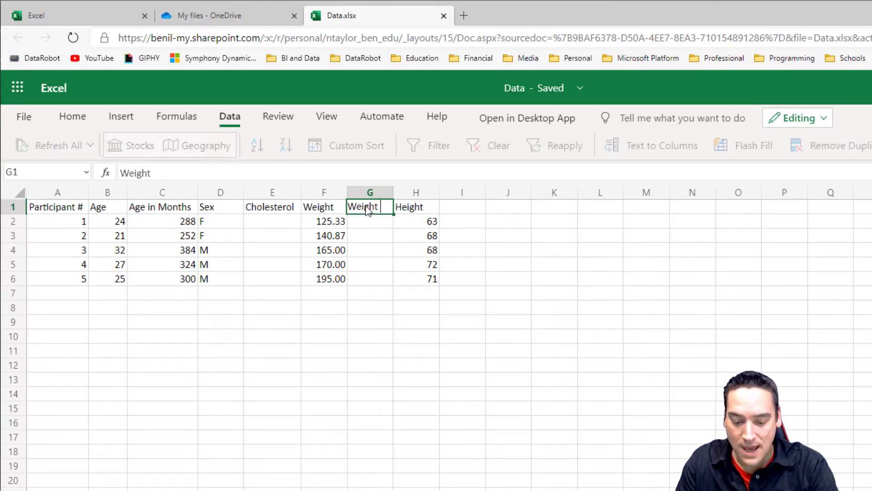
type(" (in K")
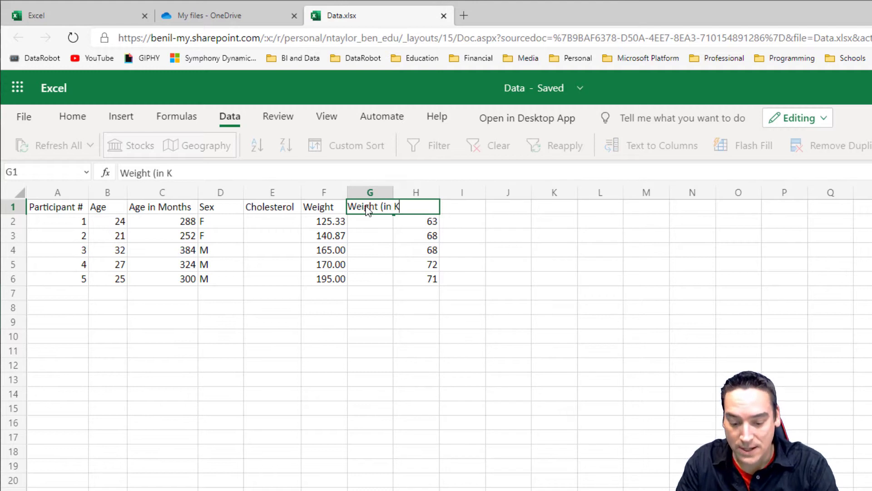
type("ilograms)")
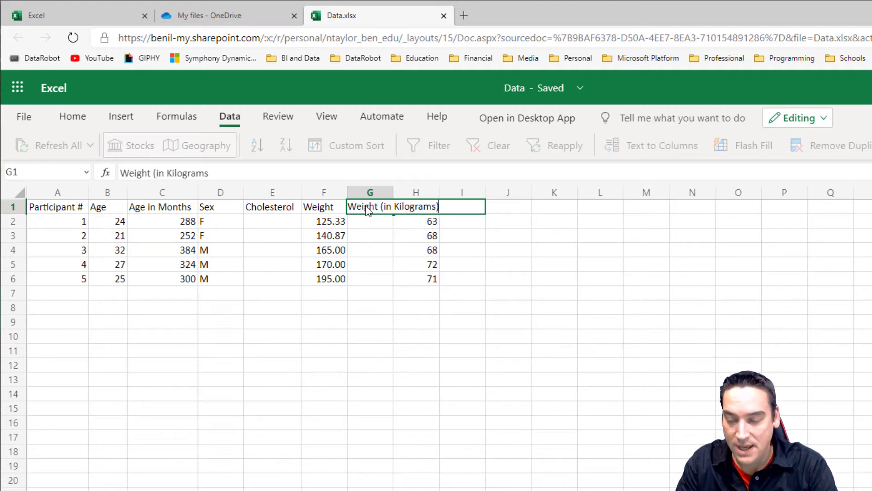
key("Return")
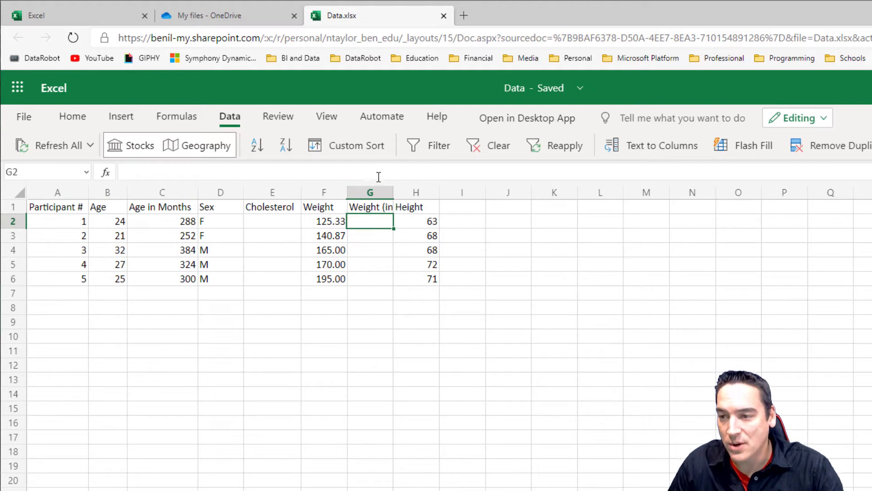
double_click(393, 192)
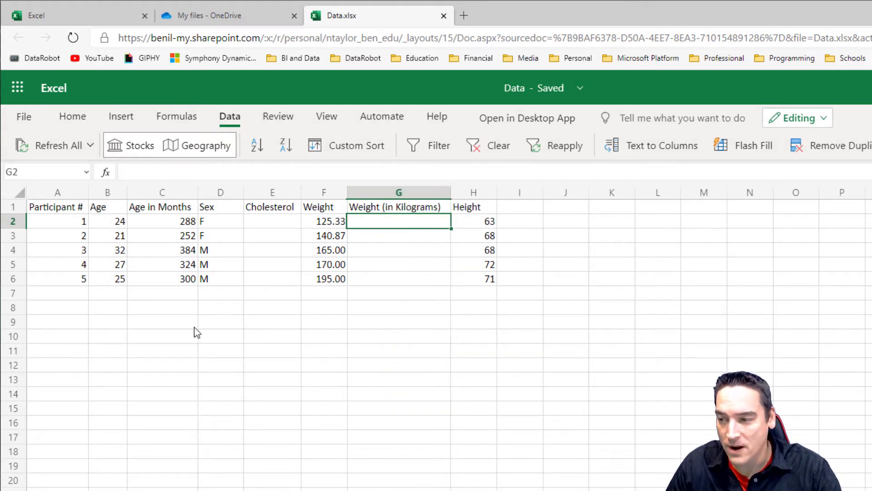
Enter the header "Kilograms to Pounds" in cell J1 and widen column J to fit it
left_click(559, 225)
left_click(558, 210)
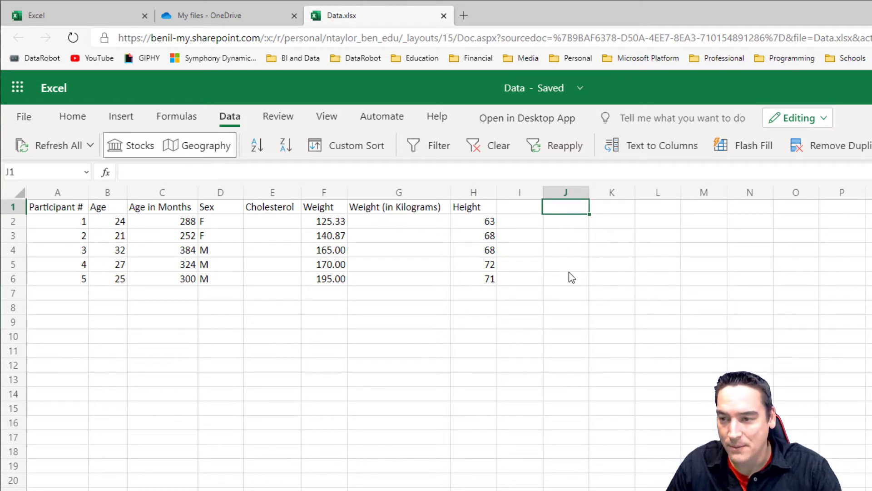
type("Ki")
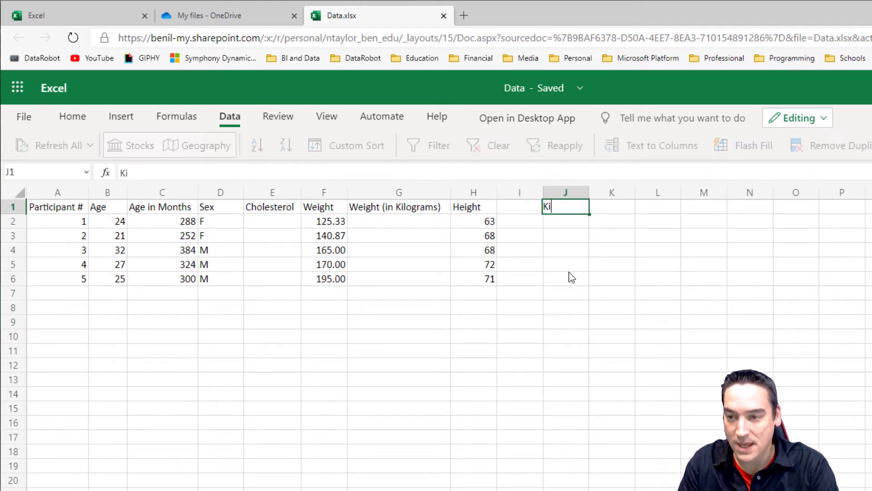
type("logram")
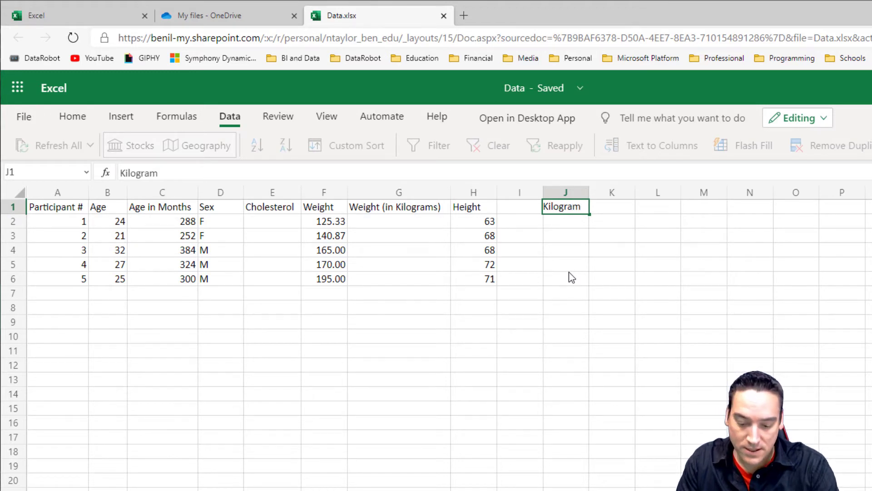
type("s to Pounds")
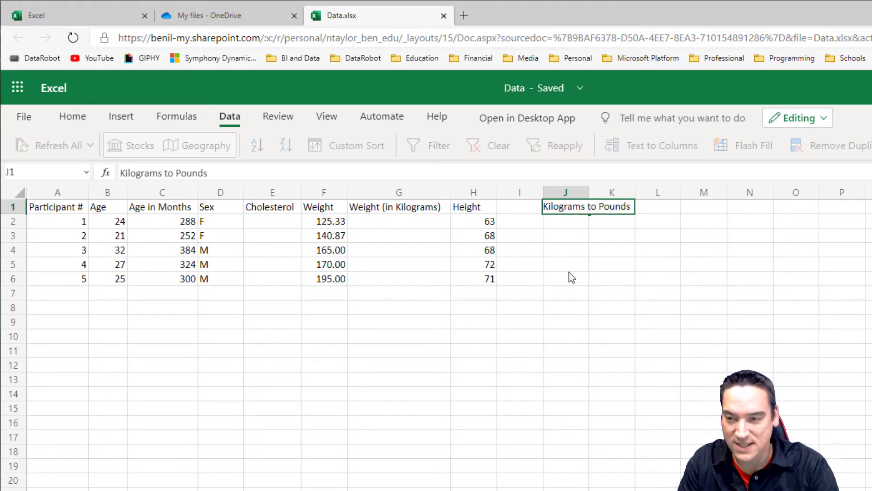
key("Return")
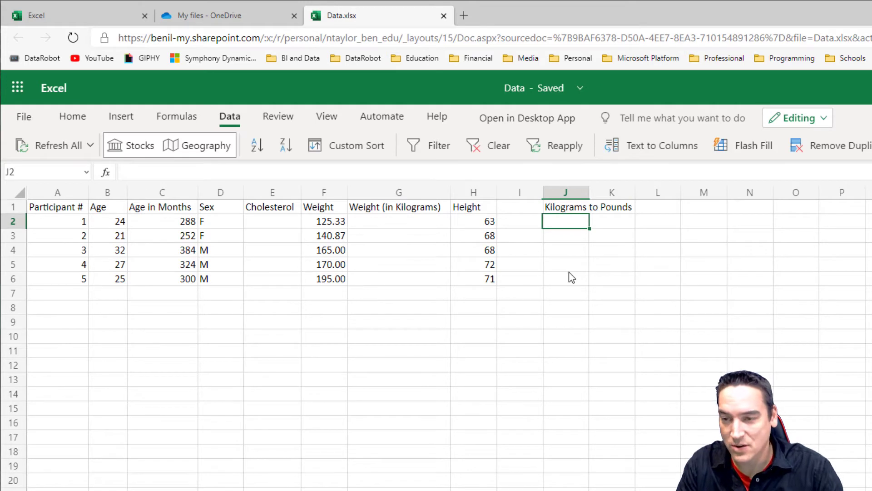
double_click(590, 192)
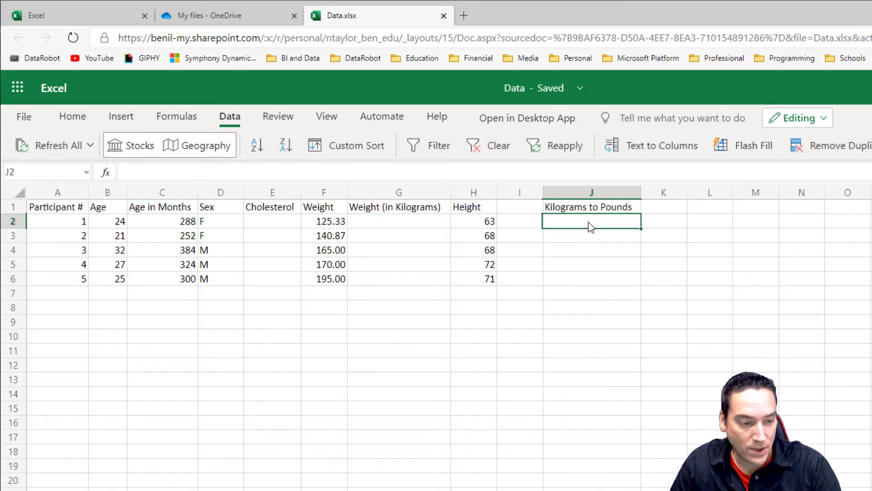
Enter the conversion factor .4636 in cell J2 under the Kilograms to Pounds header
type(".46")
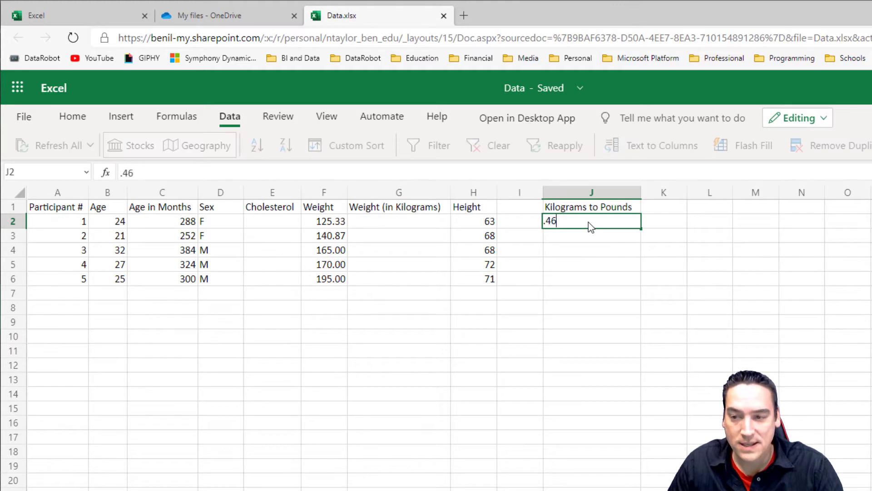
type("36")
key("Return")
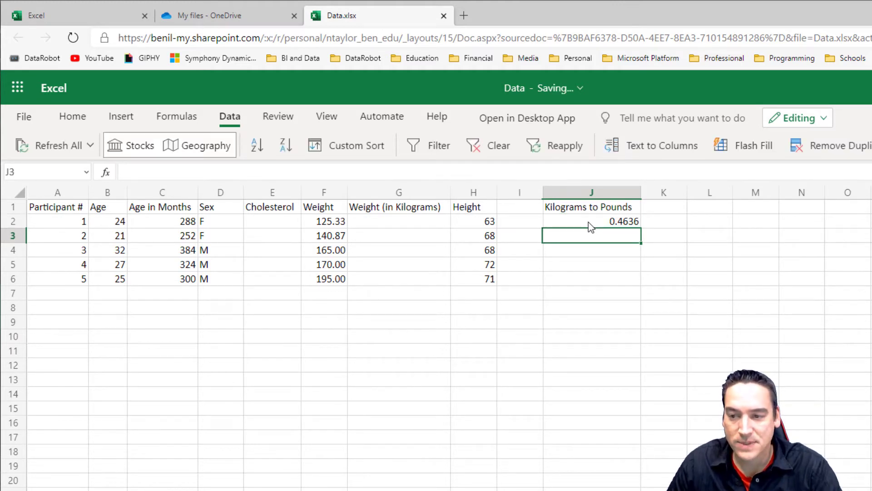
Shade the conversion factor cell J2 with the lightest gold theme fill color
left_click(589, 223)
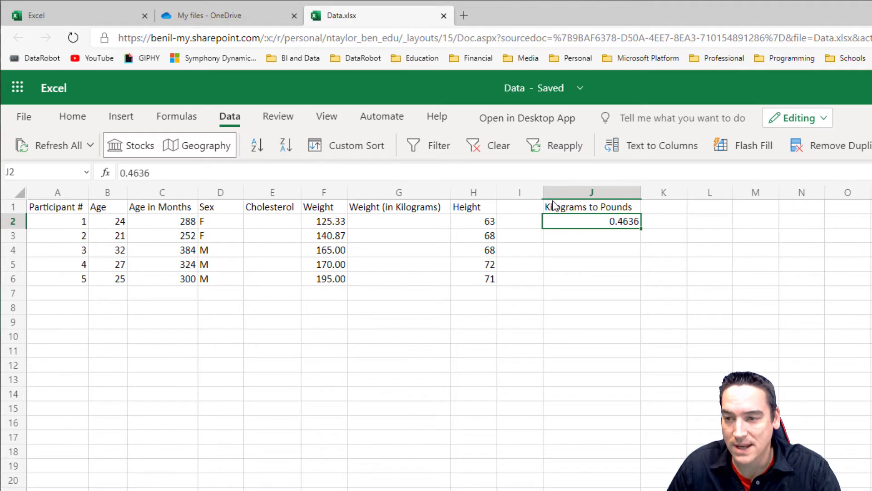
left_click(85, 121)
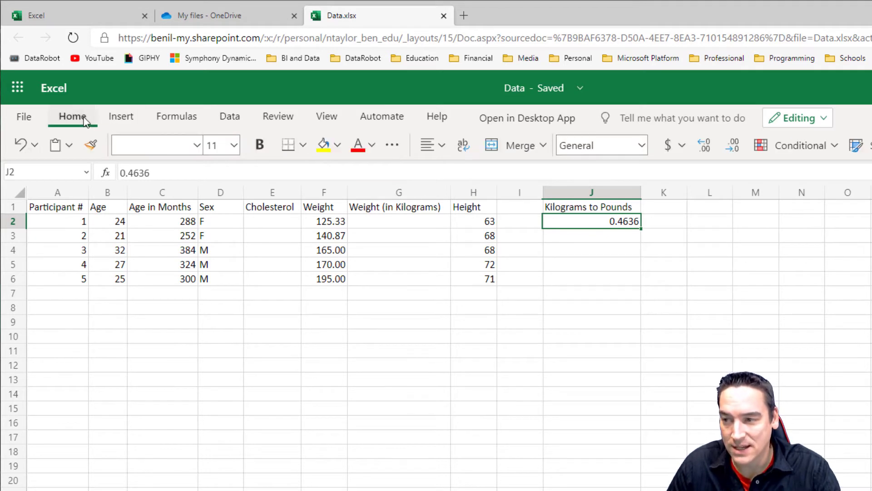
left_click(339, 152)
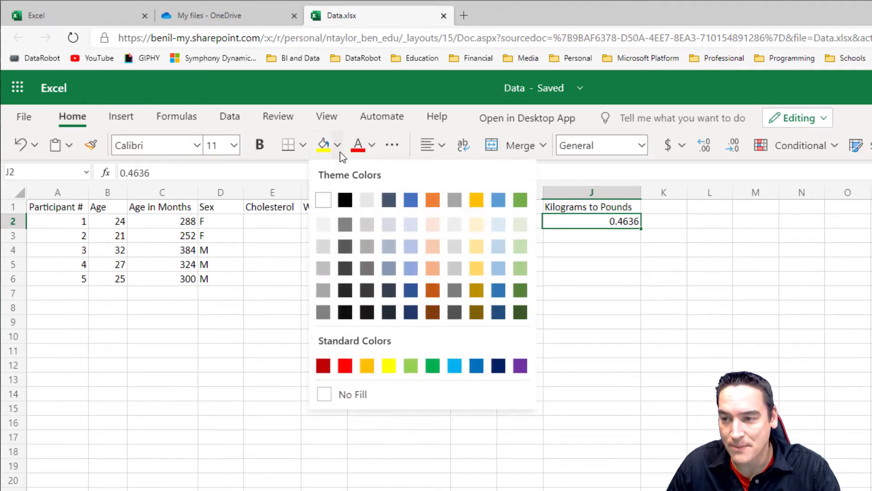
left_click(476, 231)
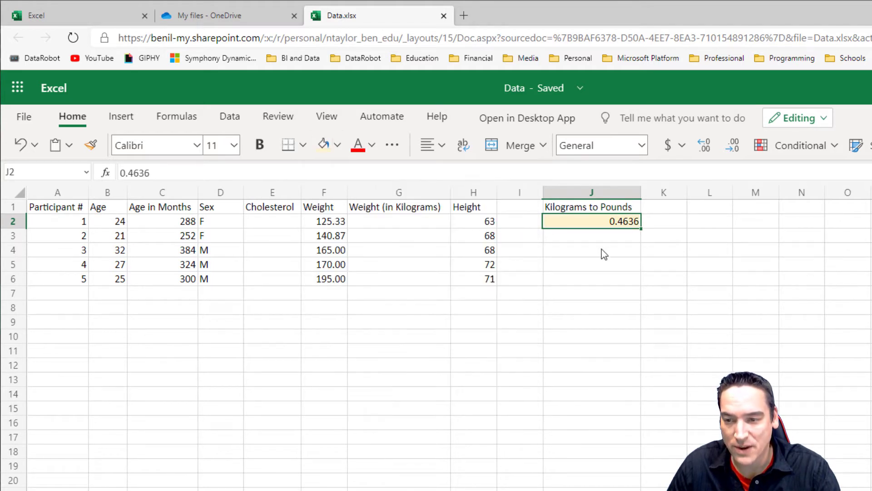
left_click(602, 250)
left_click(608, 226)
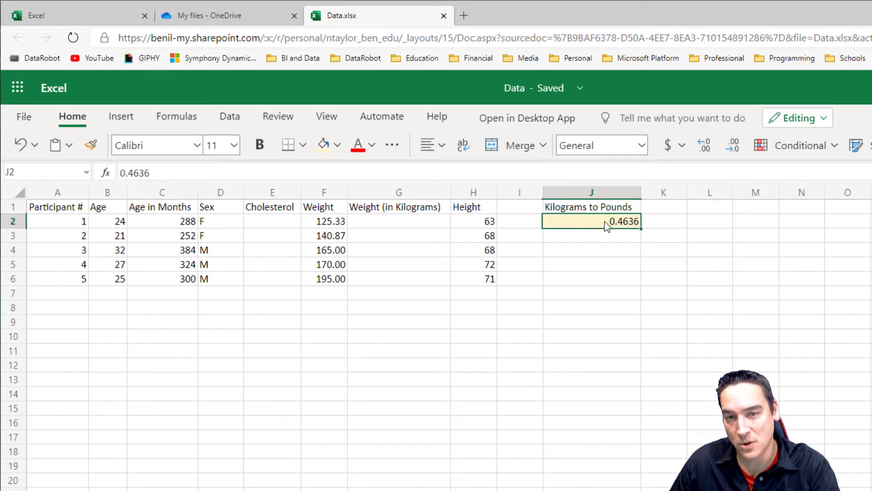
Enter the formula =F2*J2 in cell G2 to multiply the first participant's weight by the conversion factor
left_click(409, 224)
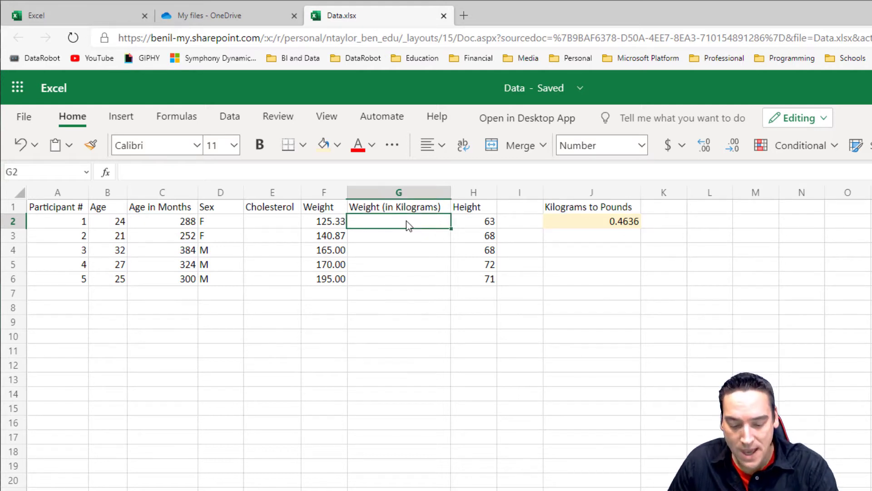
type("=")
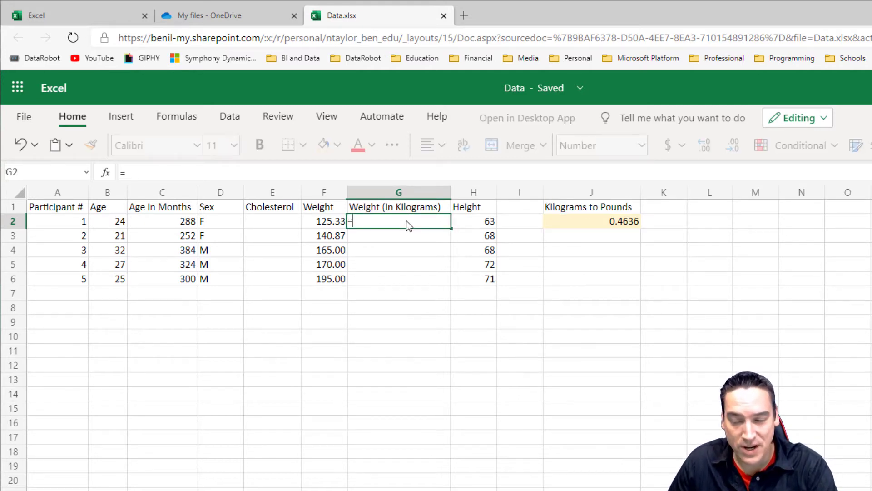
left_click(323, 223)
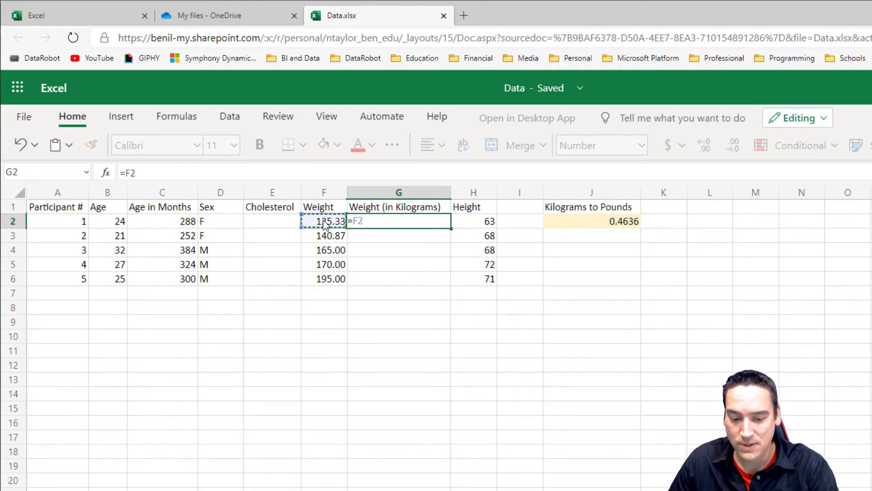
type("*")
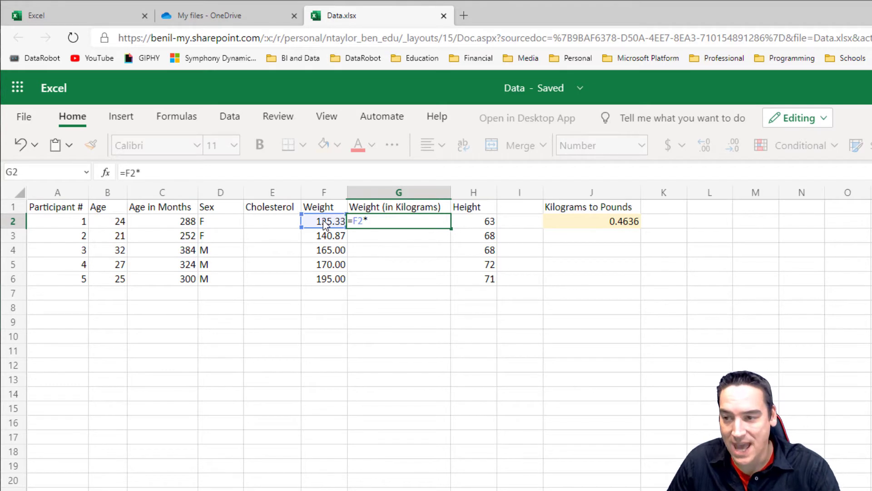
left_click(589, 222)
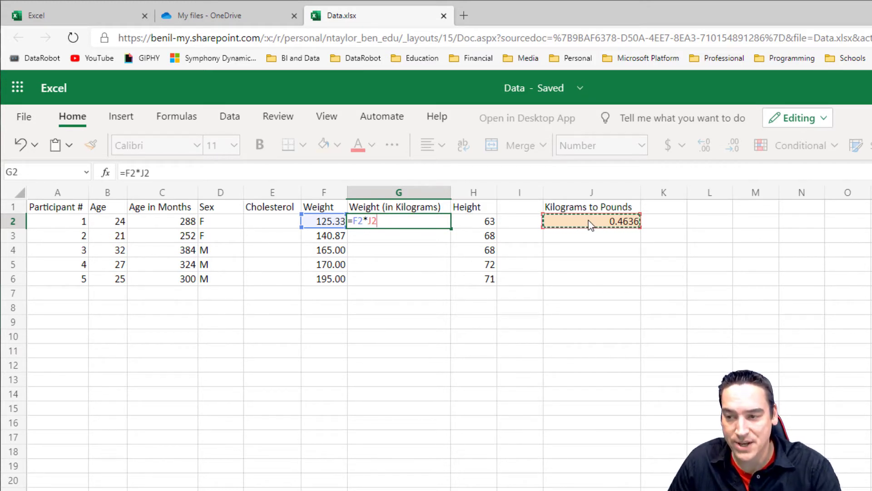
key("Return")
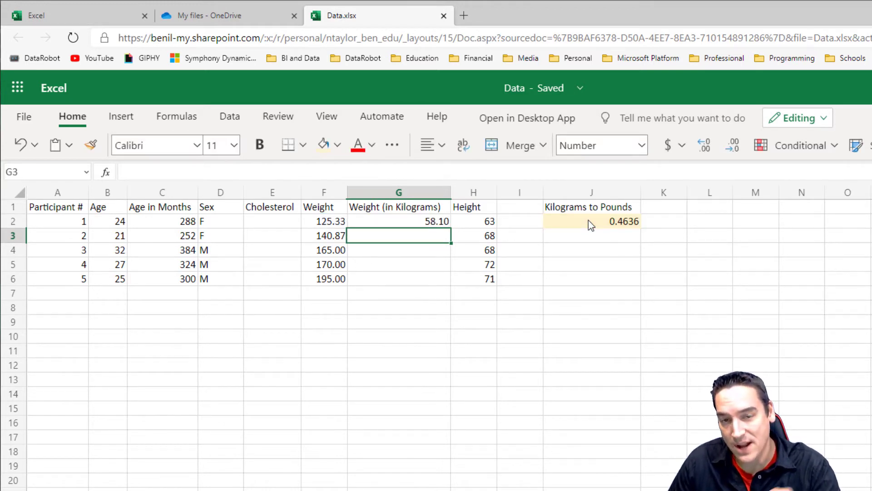
Try to fill the G2 formula down through G6 and inspect the references copied into G3
left_click(428, 222)
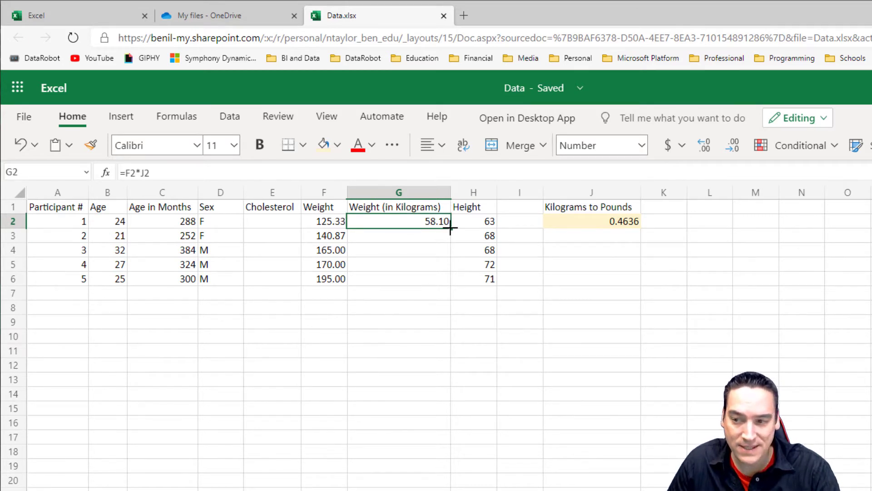
left_click_drag(450, 228, 447, 280)
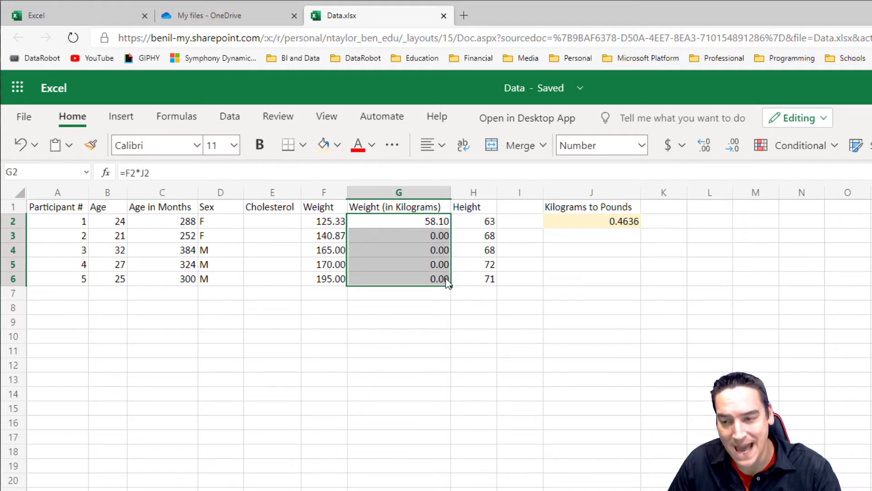
left_click(432, 236)
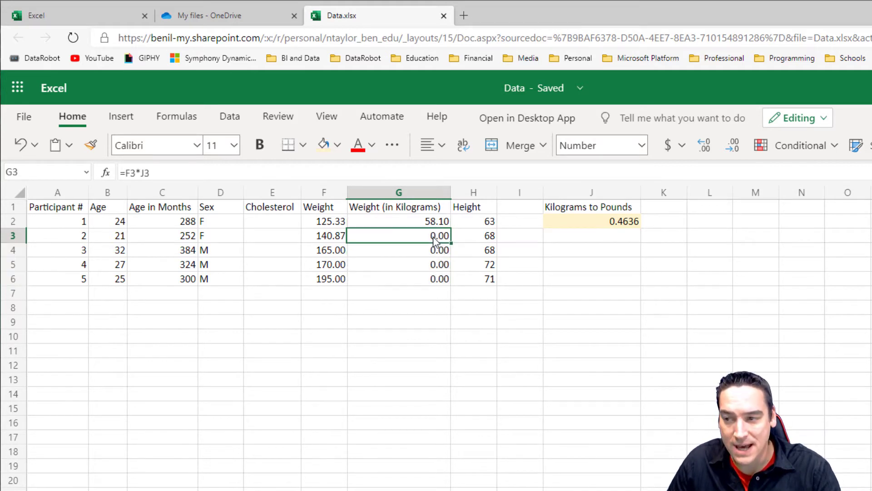
left_click(245, 171)
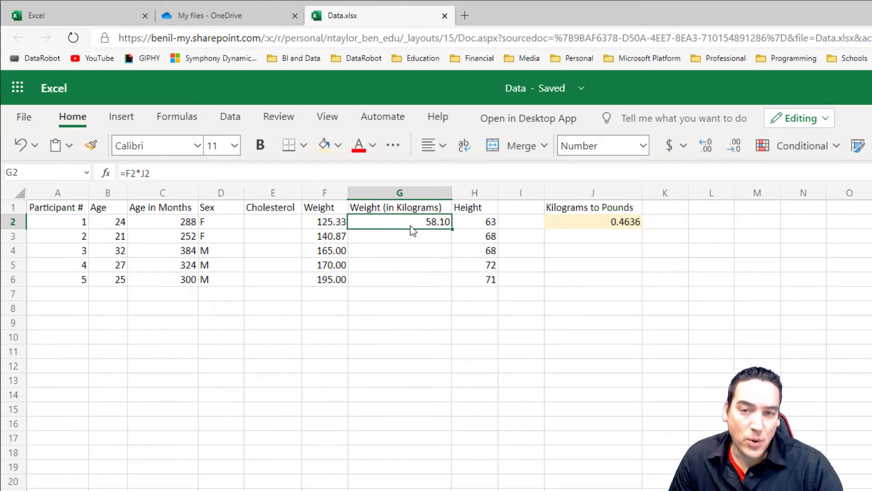
Make the conversion factor reference absolute in cell G2 so the formula reads =F2*$J$2
left_click(232, 175)
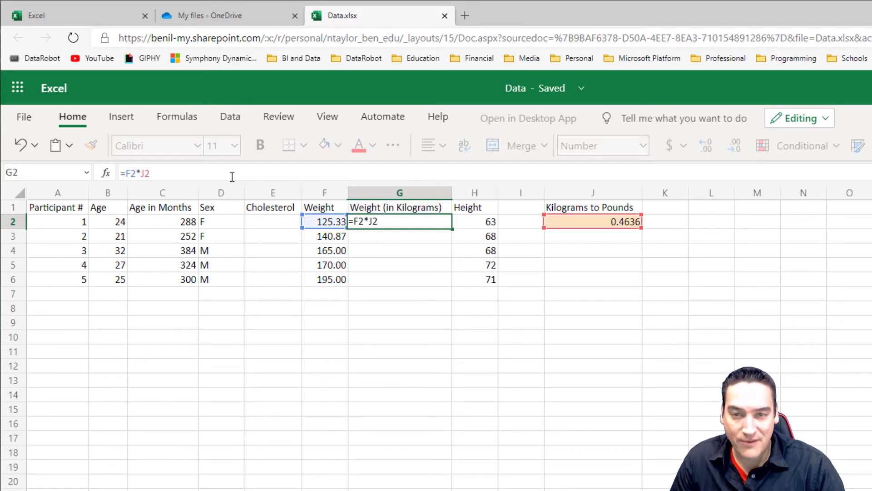
left_click(140, 173)
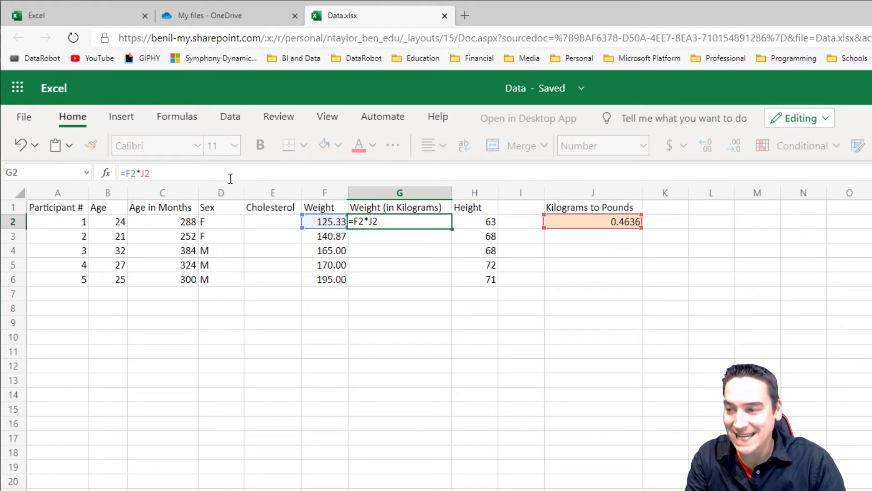
type("$J")
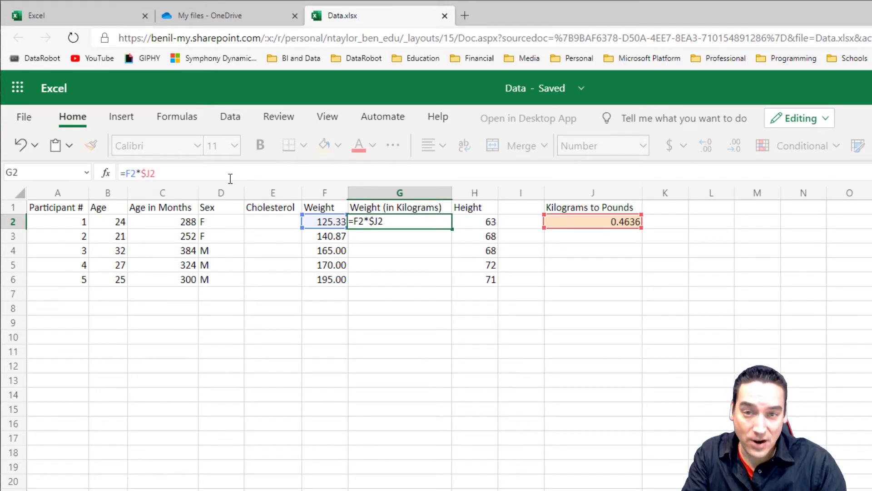
type("$")
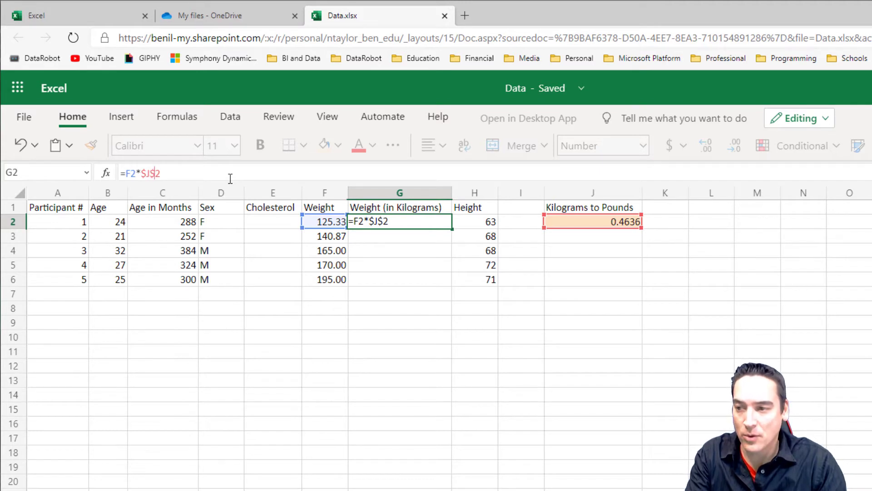
key("Return")
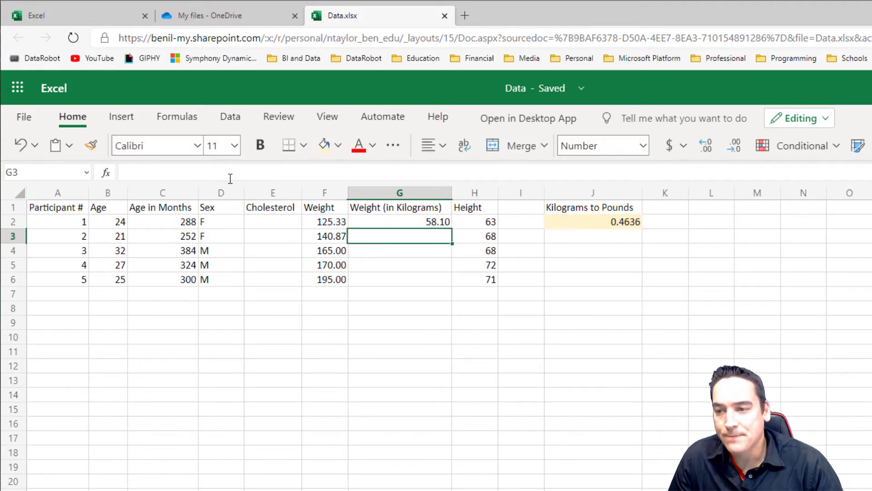
Fill the formula with the absolute reference from G2 down through G6 for all participants
left_click(444, 222)
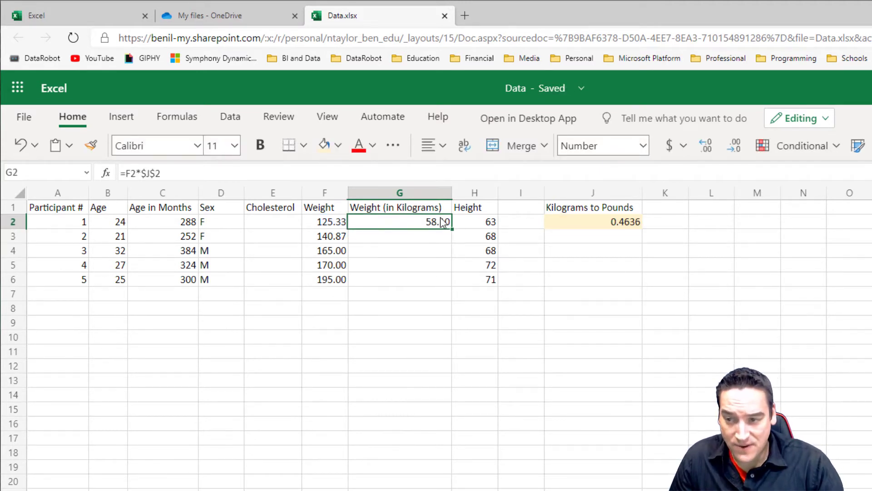
left_click_drag(451, 229, 449, 282)
left_click(444, 291)
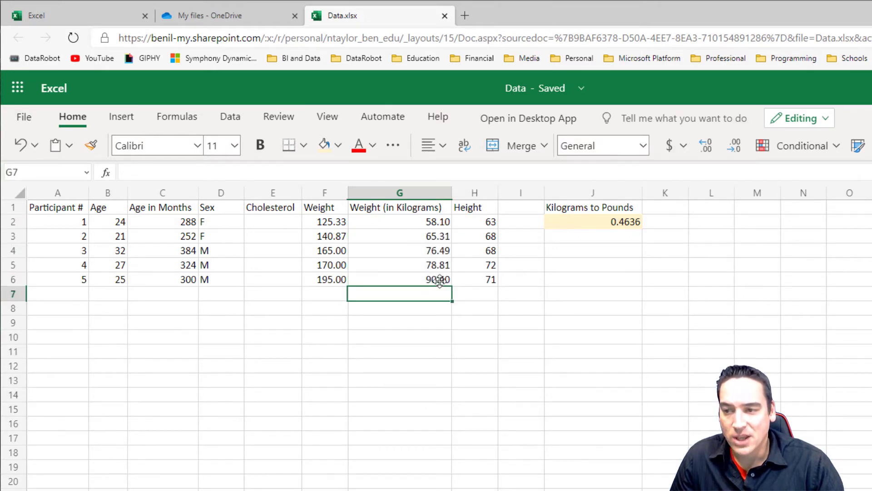
Examine the formulas in G2 through G4 to compare how the weight and conversion factor references change per row
left_click(438, 228)
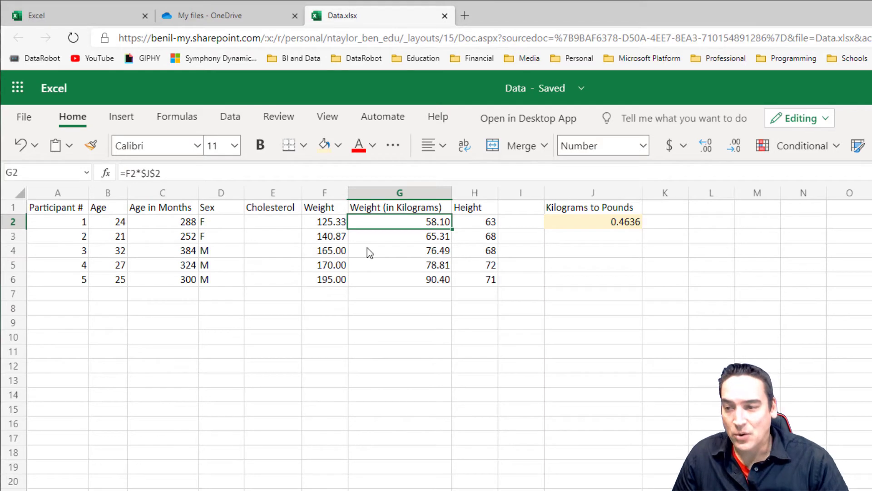
key("Down")
key("Down")
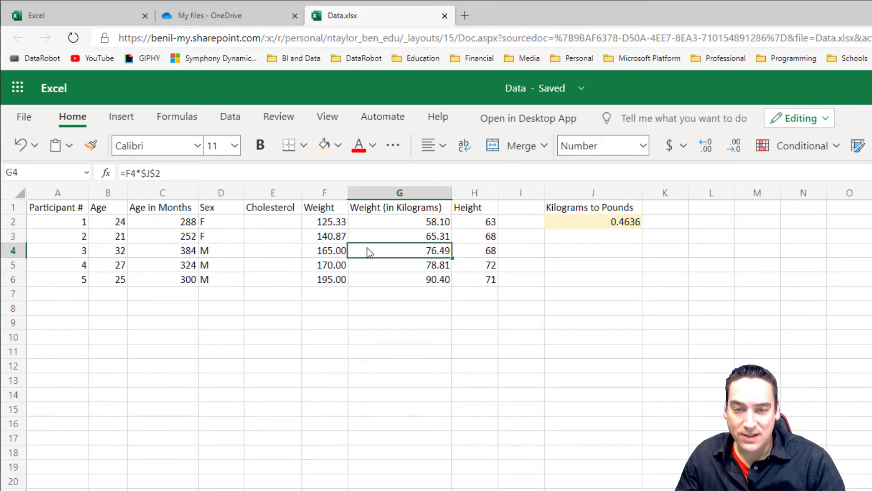
key("Up")
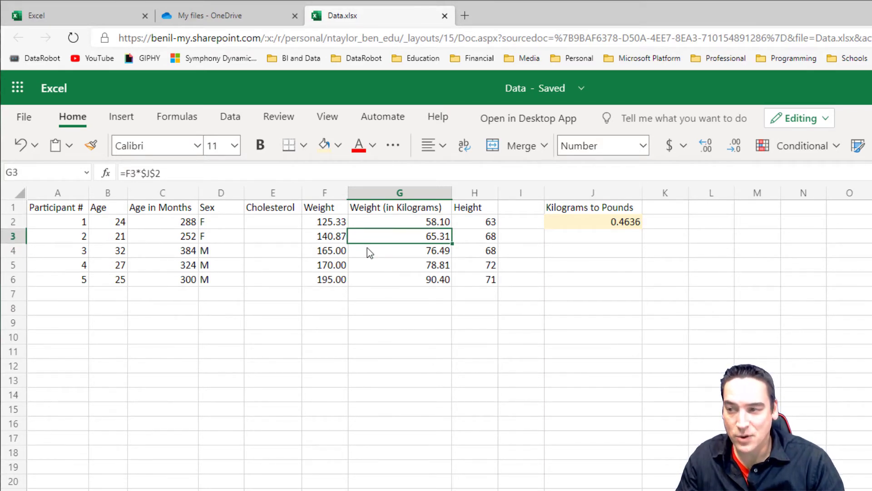
key("Up")
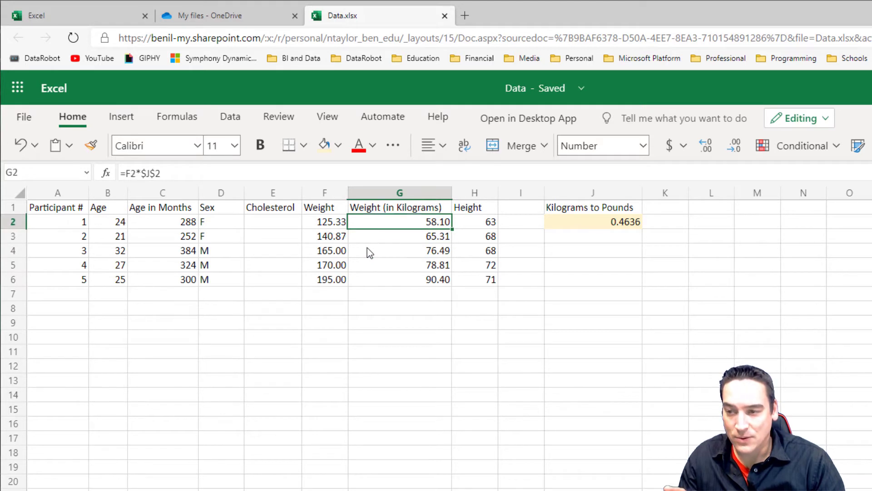
key("Down")
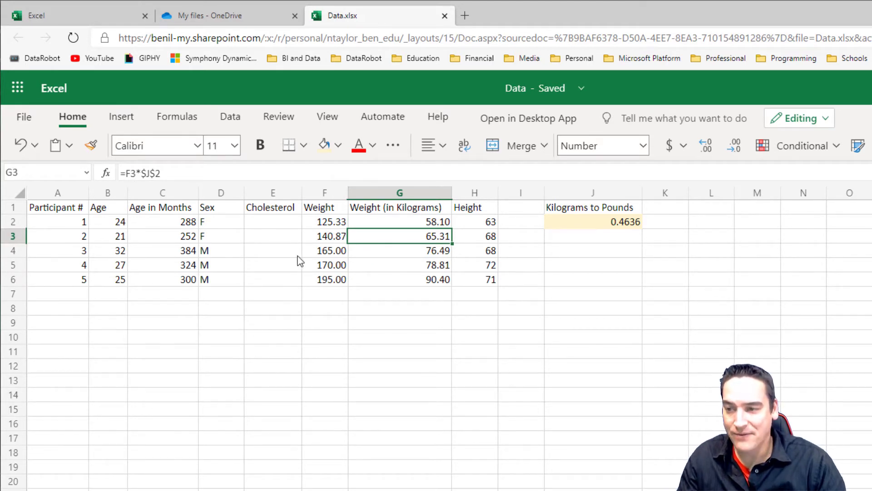
Inspect the kilogram formulas in the remaining rows down to G6, comparing their weight and conversion factor references
key("Down")
key("Down")
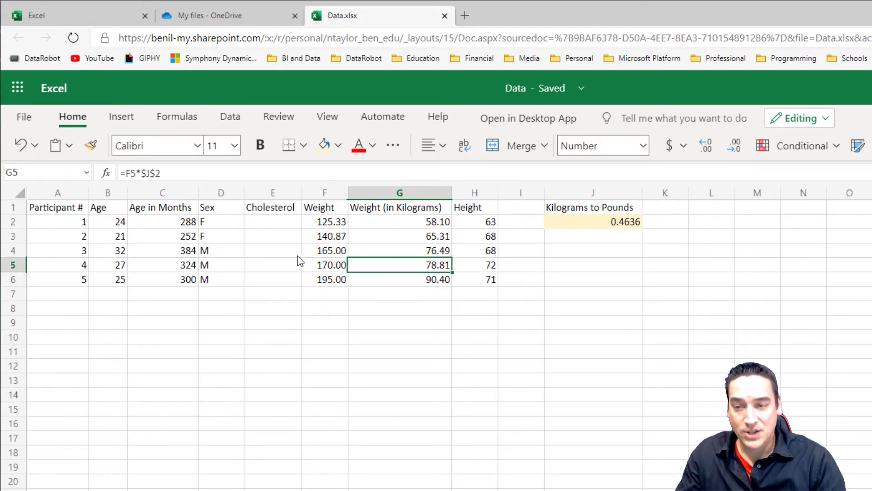
key("Down")
key("Up")
key("Up")
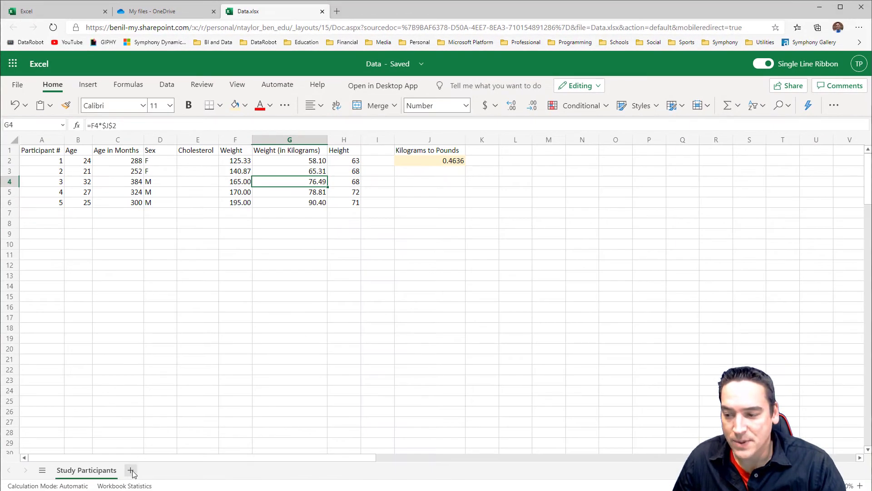
Add a new worksheet to the workbook and rename it Blood Pressure
left_click(131, 470)
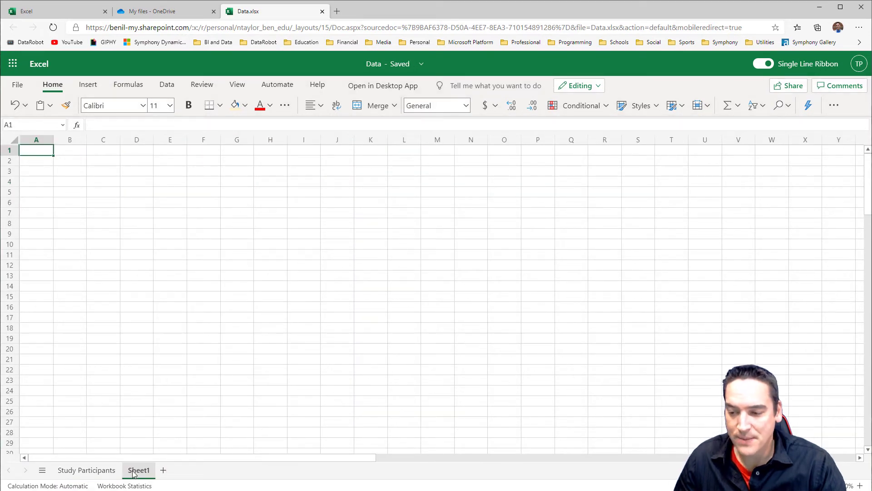
double_click(134, 471)
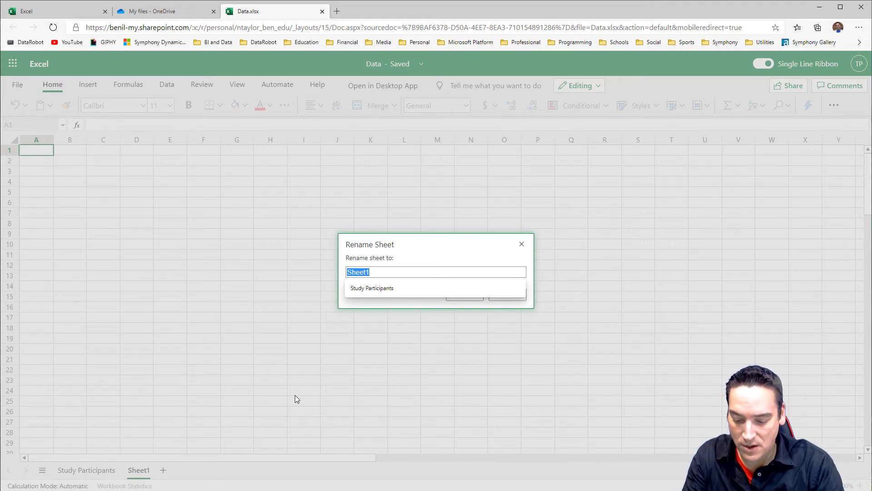
type("Blodd")
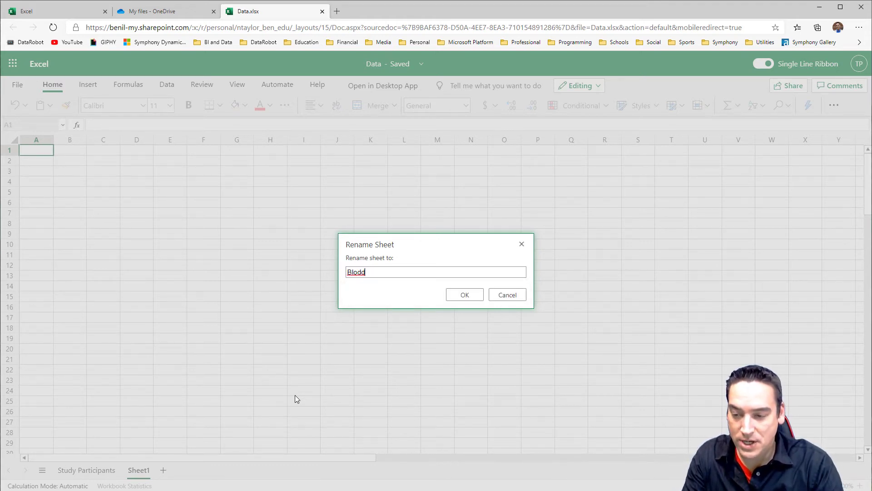
key("BackSpace")
key("BackSpace")
type("od P")
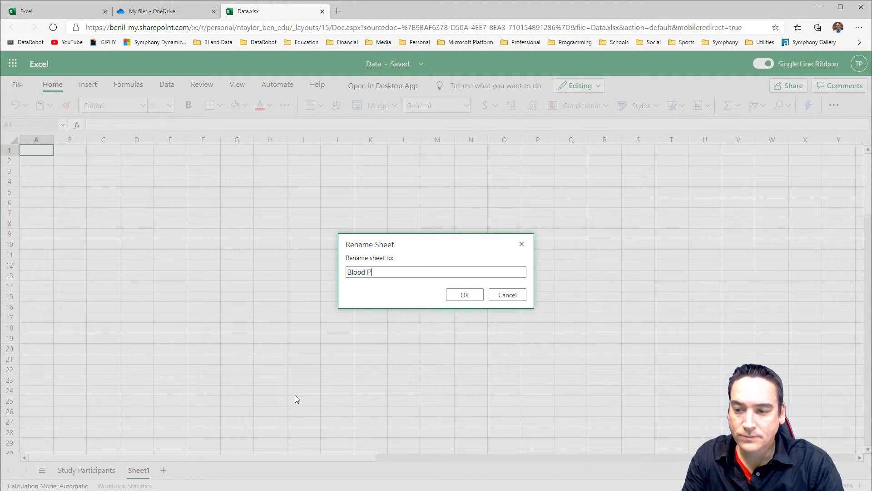
type("ressir")
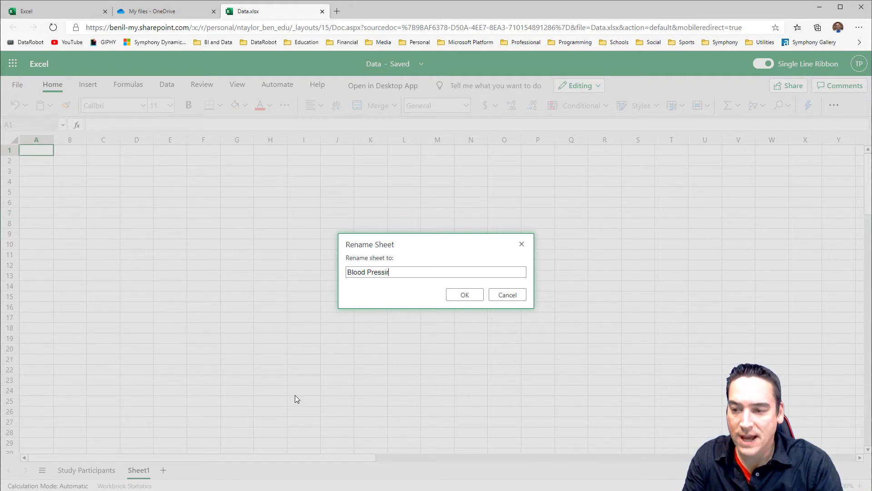
key("BackSpace")
key("BackSpace")
type("ur")
key("BackSpace")
type("re")
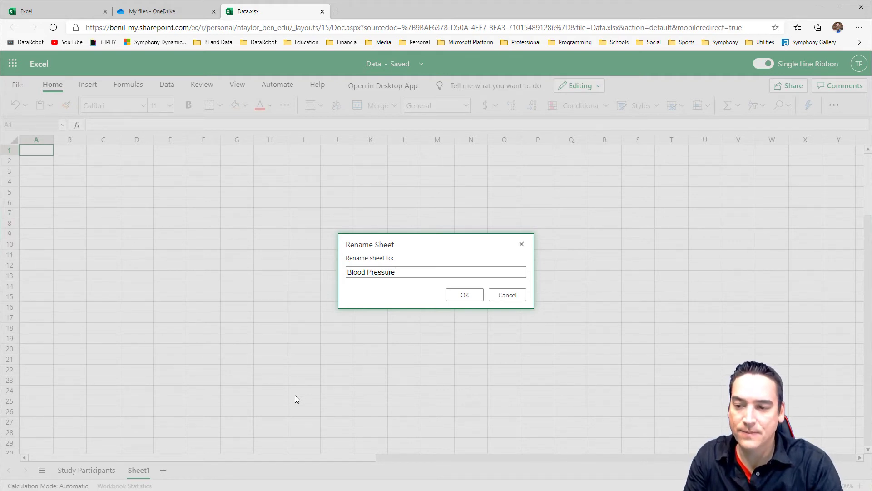
key("Return")
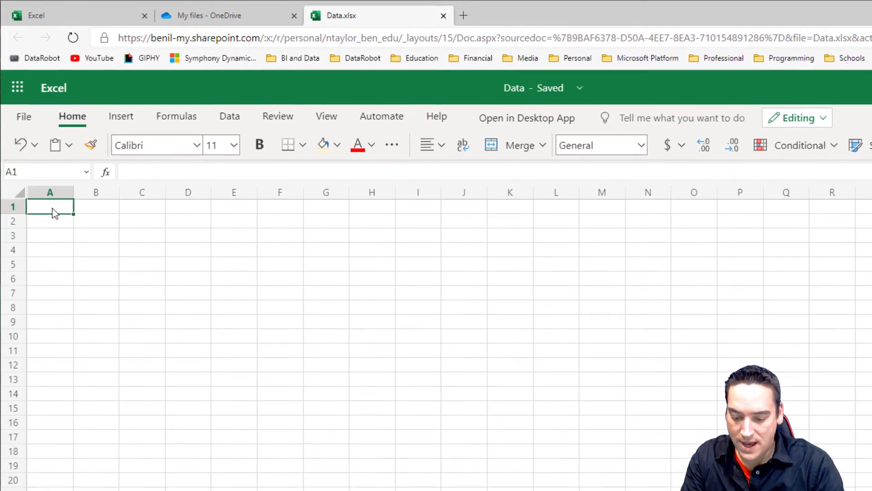
Enter the column header "Record #" in cell A1 of the Blood Pressure sheet
type("REcord")
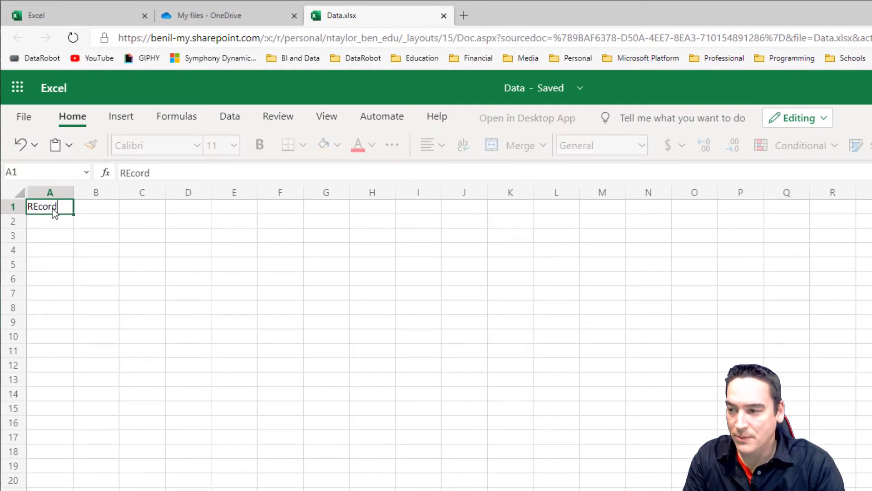
key("BackSpace")
key("BackSpace")
key("BackSpace")
key("BackSpace")
key("BackSpace")
type("ec")
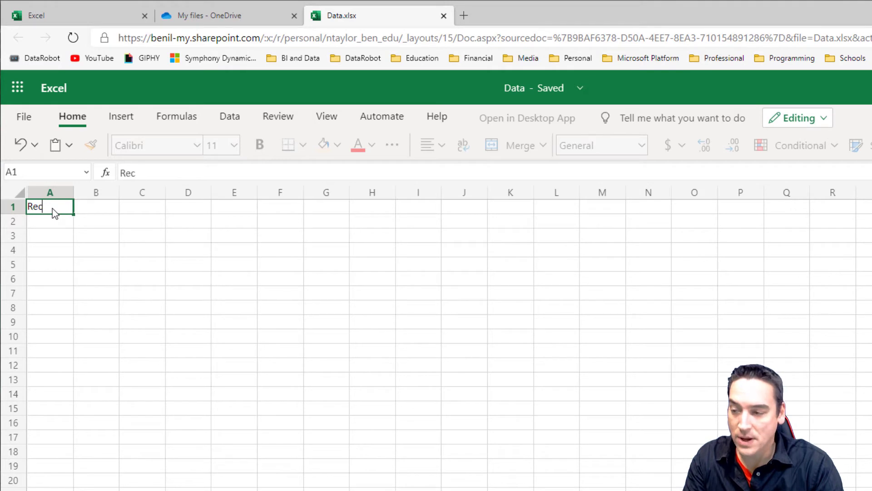
type("ord #")
key("Tab")
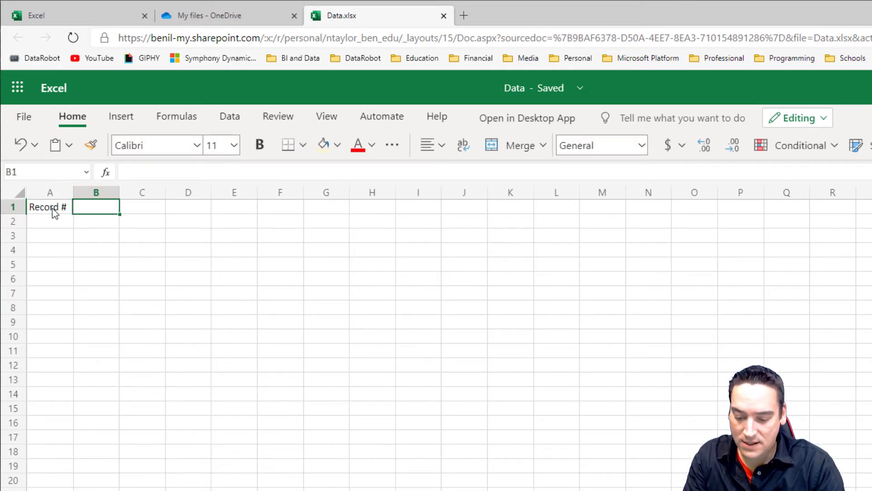
Enter the header "Baseline SBP" in cell B1 and widen column B to fit it
type("Baseline")
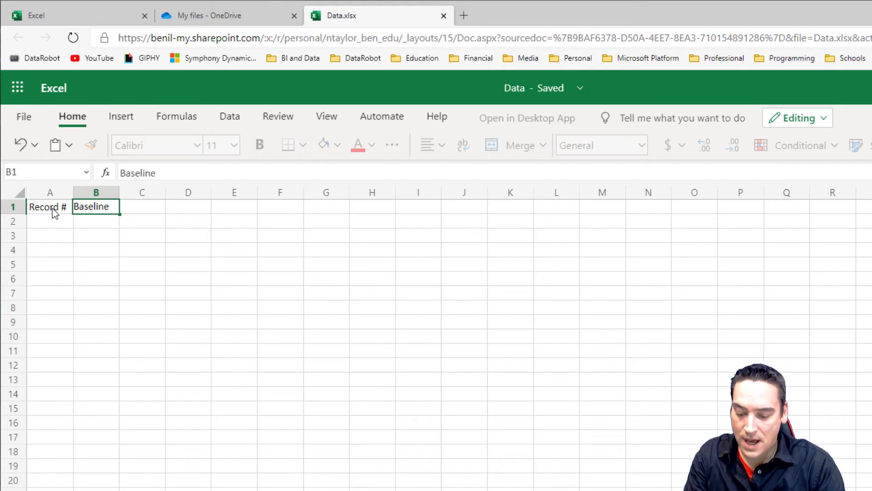
type(" SBP")
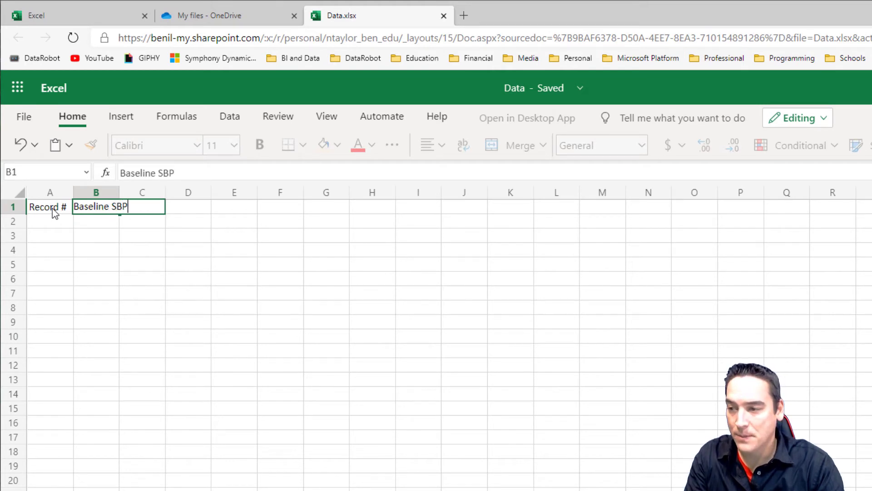
key("Tab")
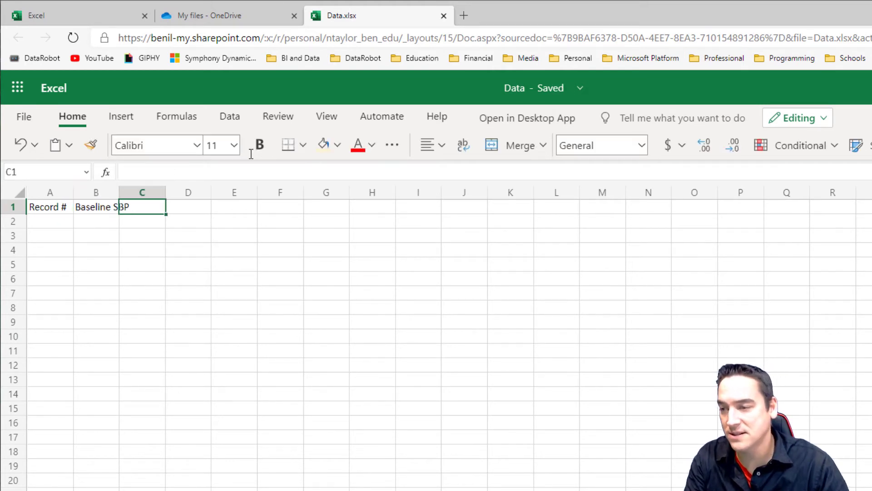
left_click_drag(120, 190, 136, 191)
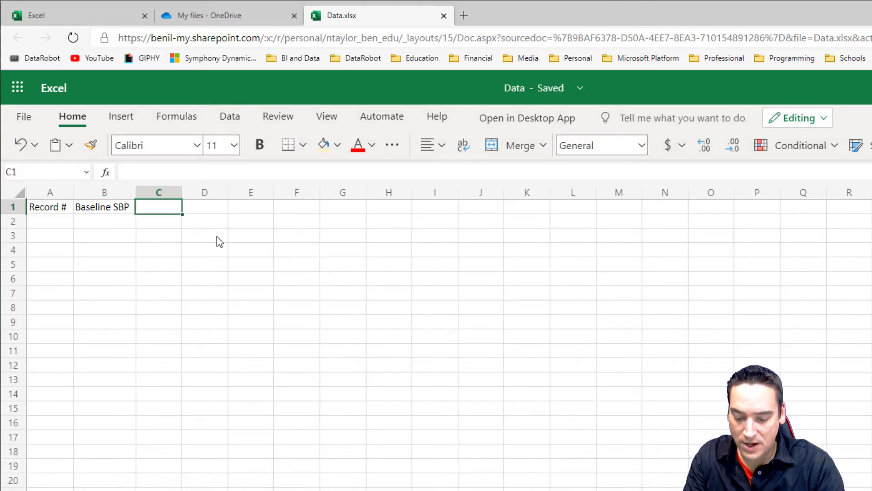
Enter the header "Current SBP" in cell C1 and widen column C to fit it
type("Curr")
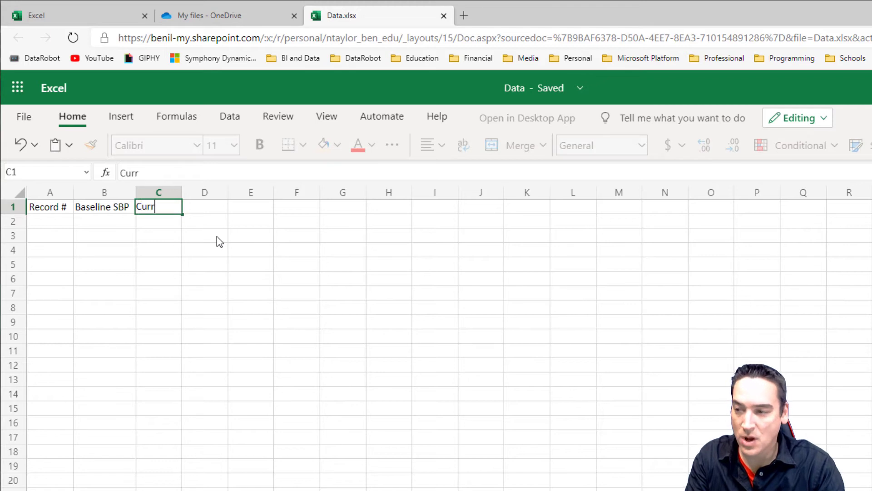
type("ent ")
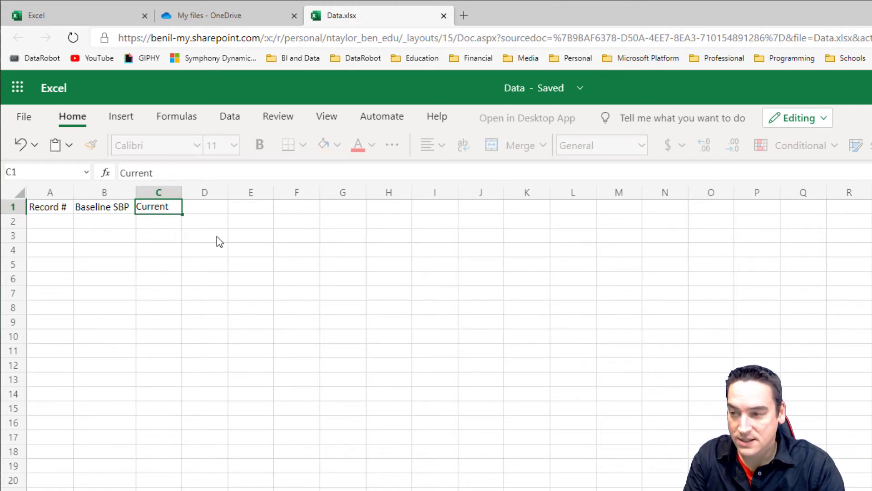
type("SBP")
key("Return")
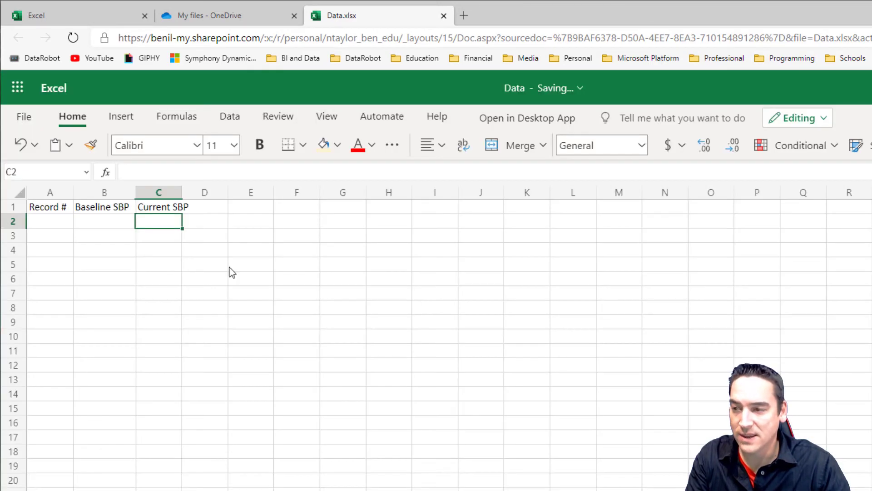
Fill row 2 with record 1, a baseline SBP of 150 and a current SBP of 136
left_click(61, 223)
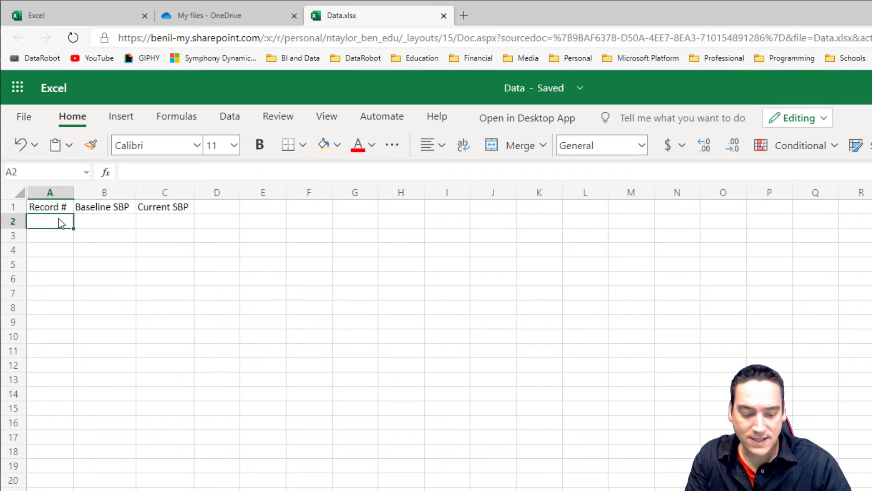
type("1")
key("Tab")
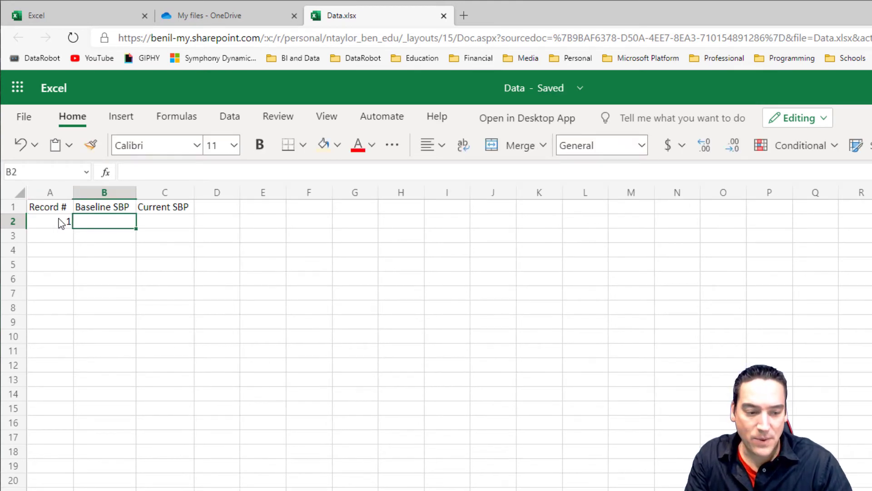
type("150")
key("Tab")
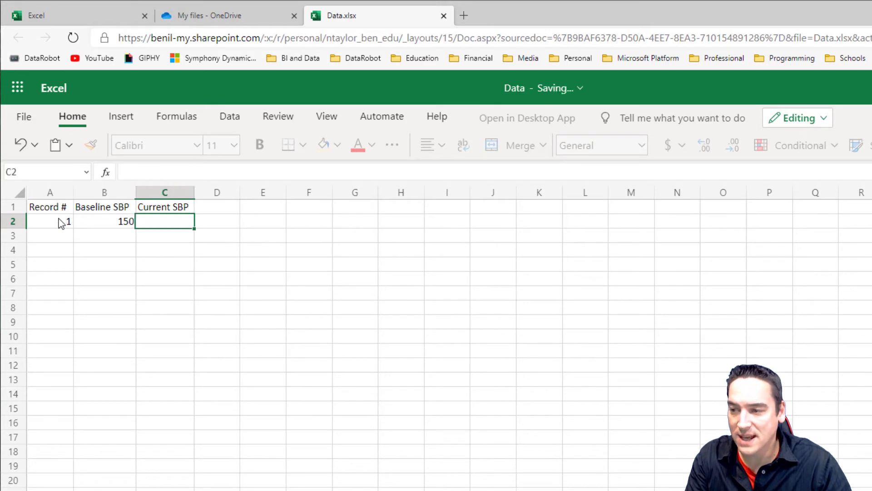
type("136")
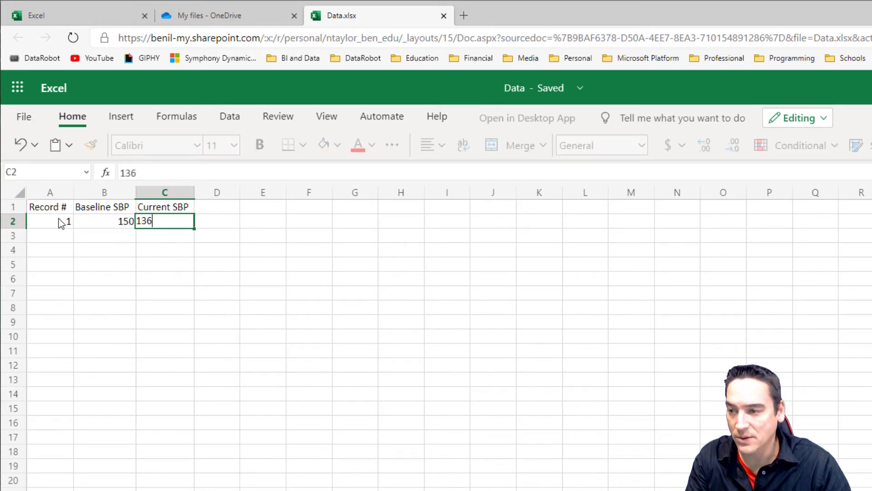
key("Tab")
Fill row 3 with record 2, a baseline SBP of 142 and a current SBP of 128
key("Return")
key("Left")
type("2")
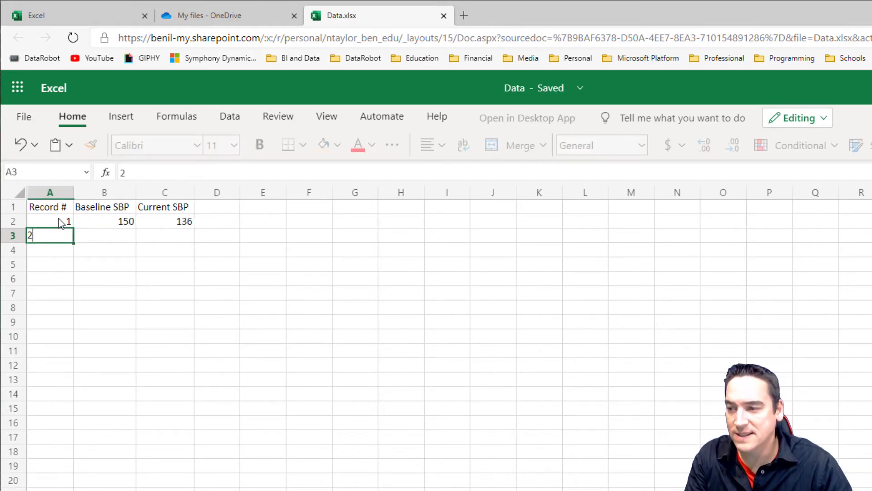
key("Tab")
type("142")
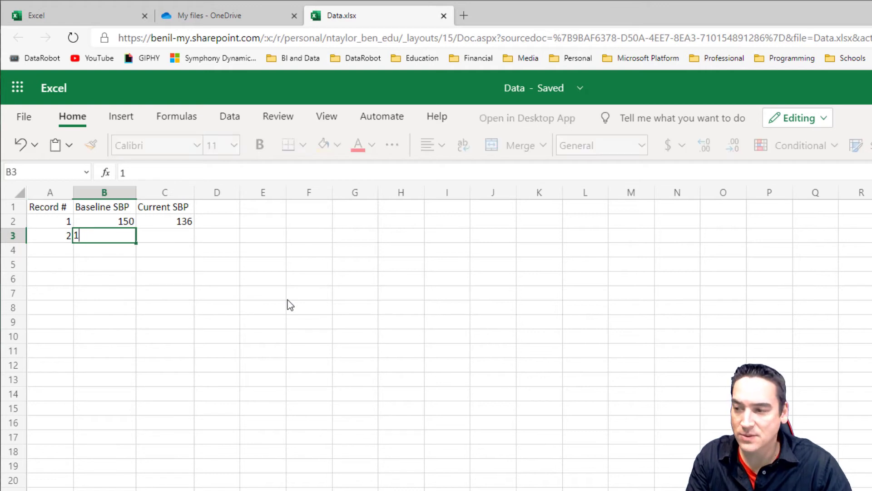
key("Tab")
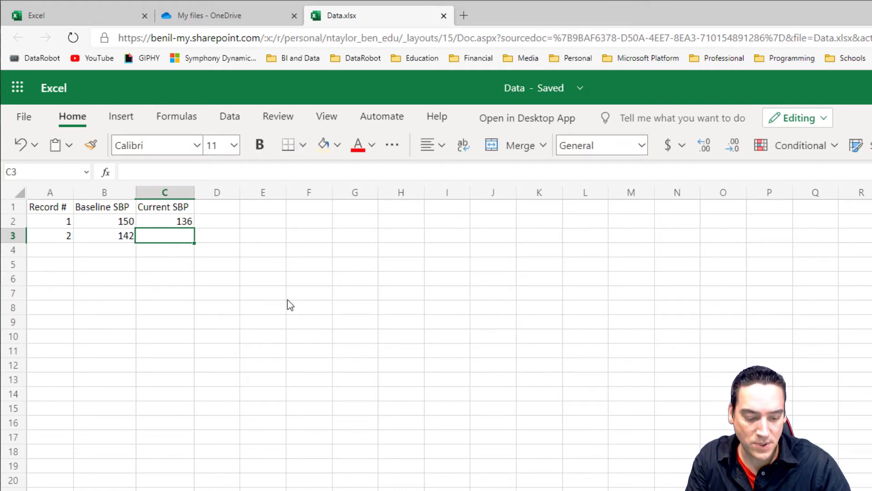
type("128")
key("Tab")
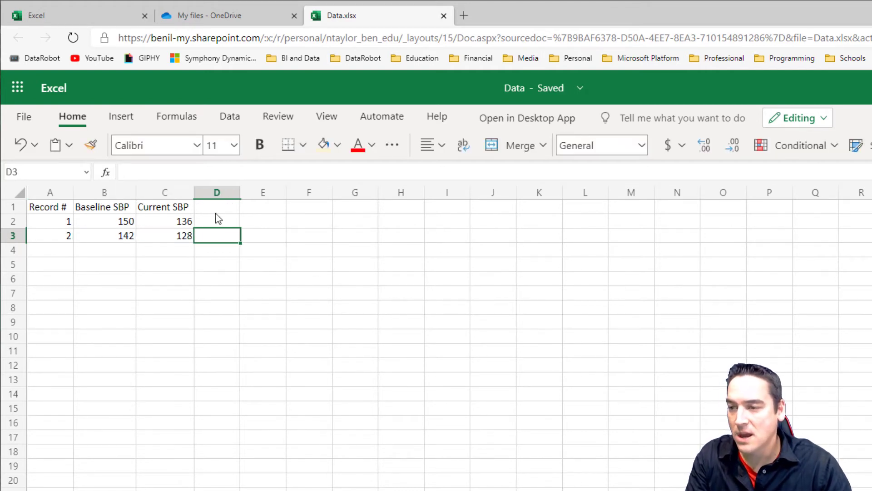
Add the column header "Difference" in cell D1
left_click(218, 211)
type("Diffe")
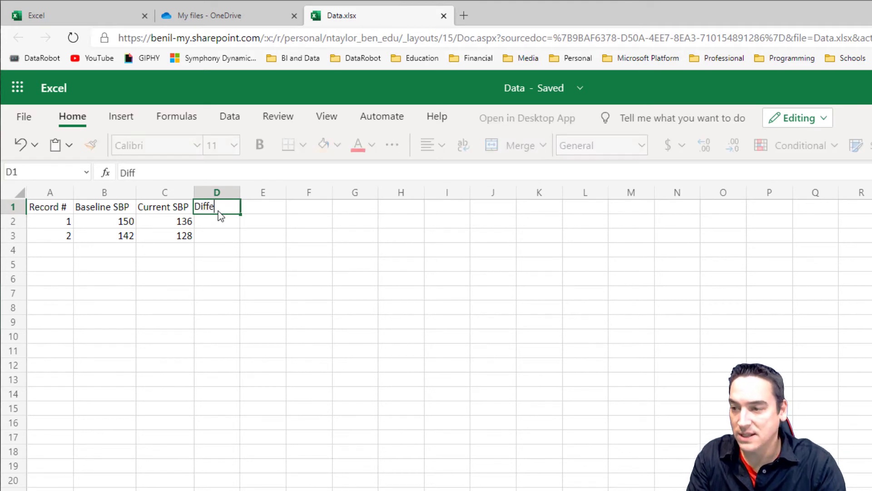
type("rence")
key("Return")
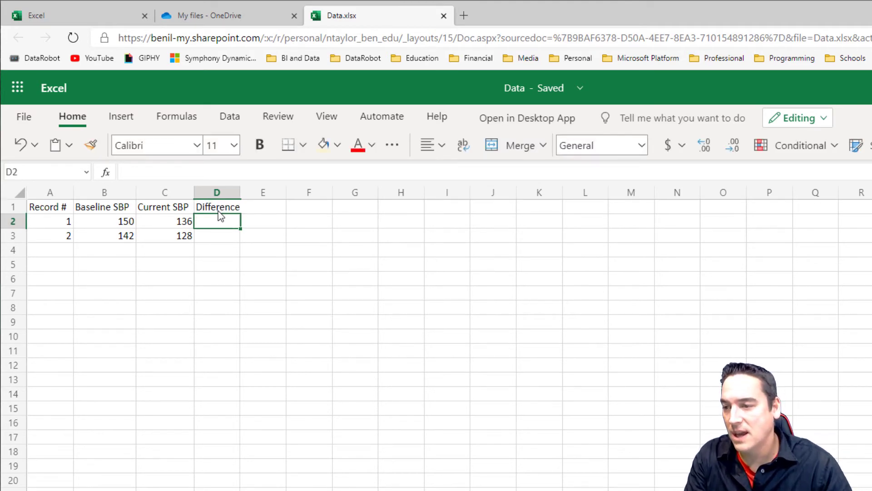
Calculate the blood pressure difference for record 1 in cell D2 with the formula =B2-C2
type("=")
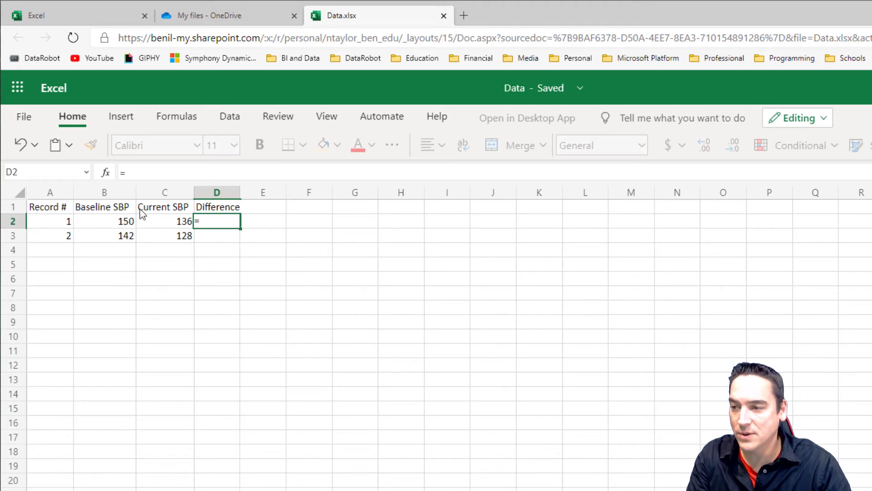
left_click(126, 222)
type("-")
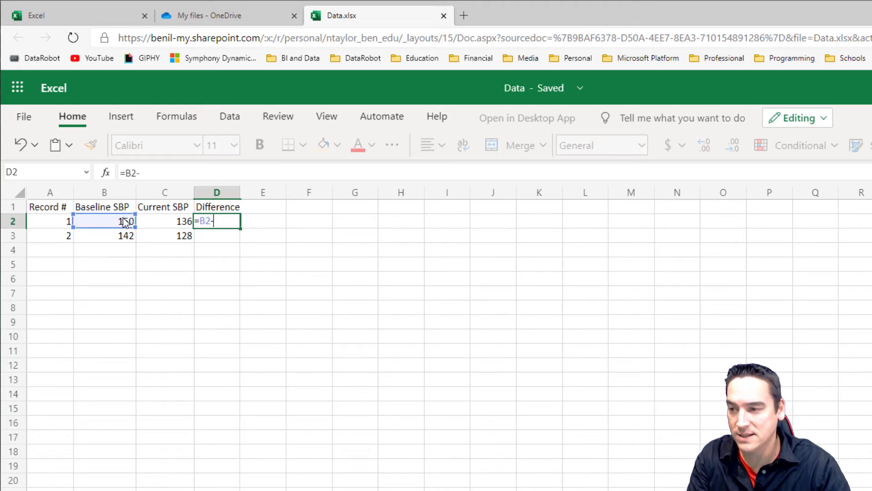
left_click(170, 227)
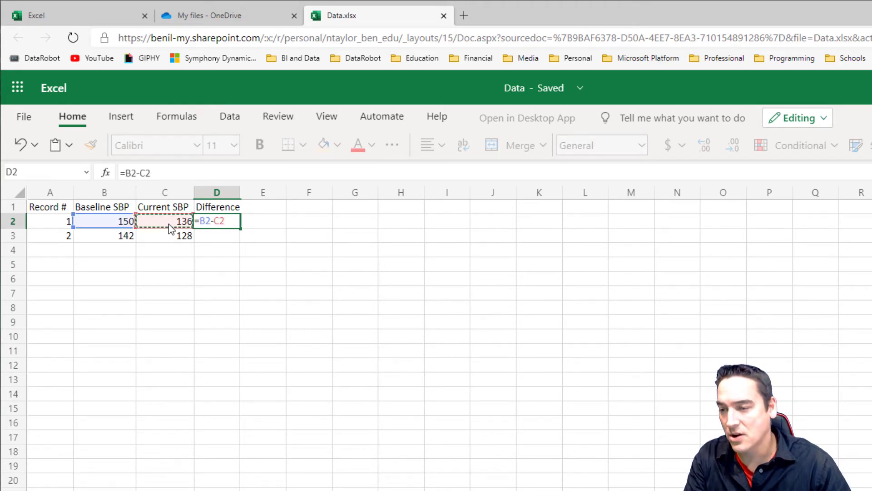
key("Return")
Fill the difference formula from D2 down to D3 for record 2
left_click(231, 221)
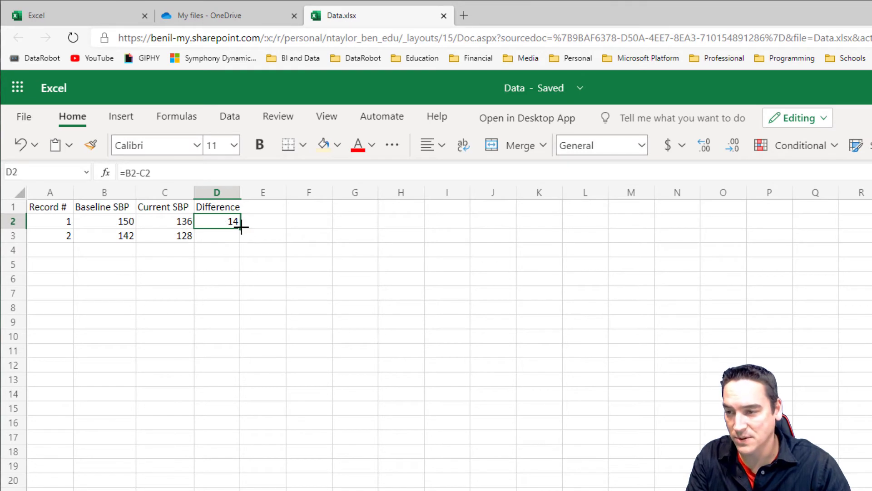
left_click_drag(241, 228, 237, 243)
left_click(266, 252)
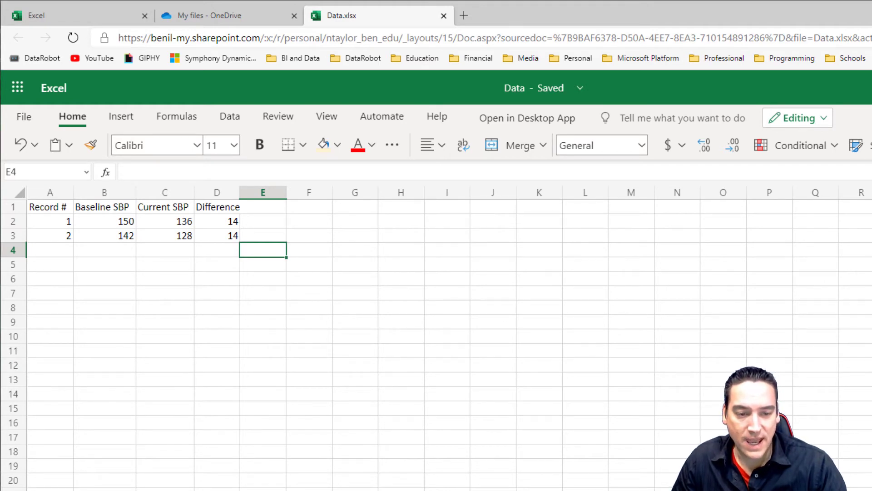
left_click(240, 224)
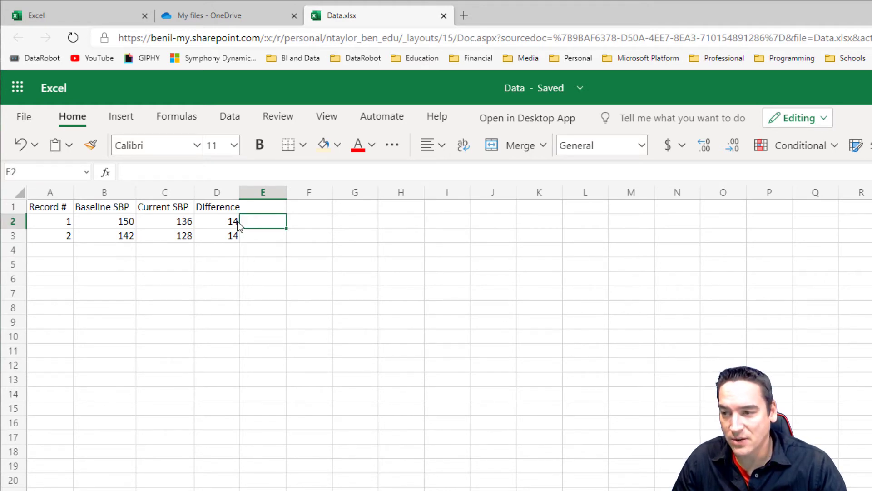
Add a new worksheet to the workbook and name it "Pediatric Lengths"
left_click(239, 224)
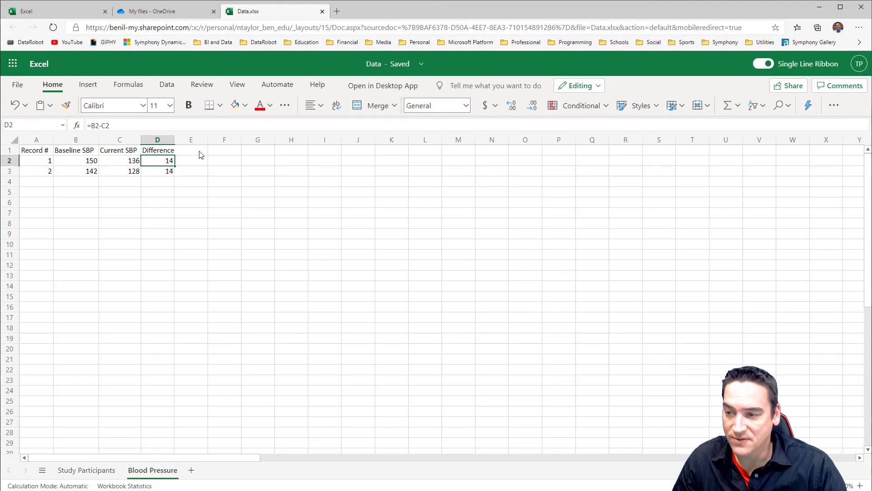
left_click(191, 471)
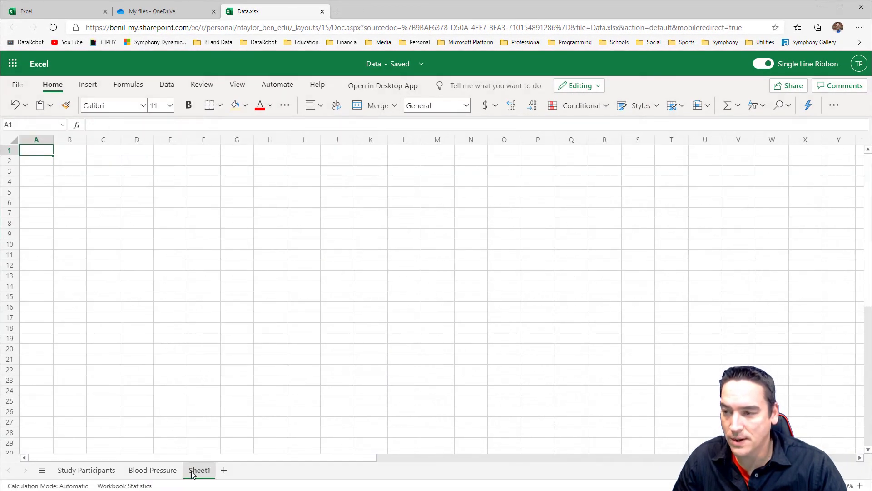
double_click(191, 471)
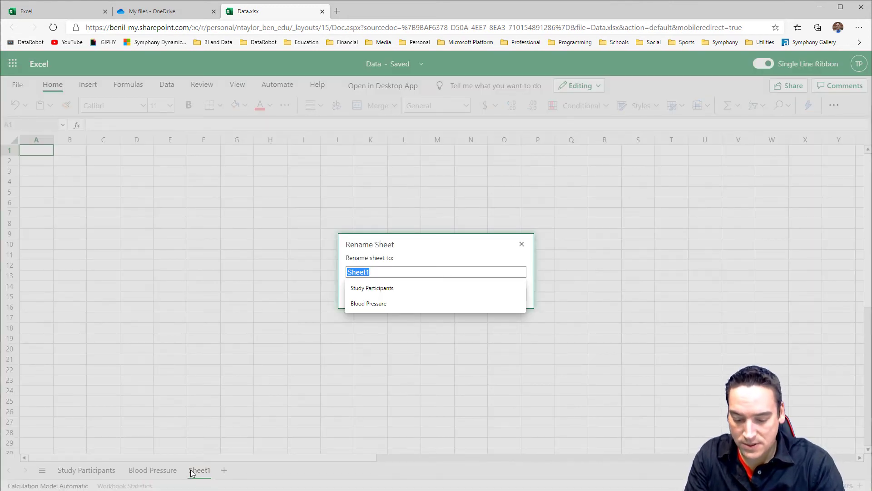
type("Pedia")
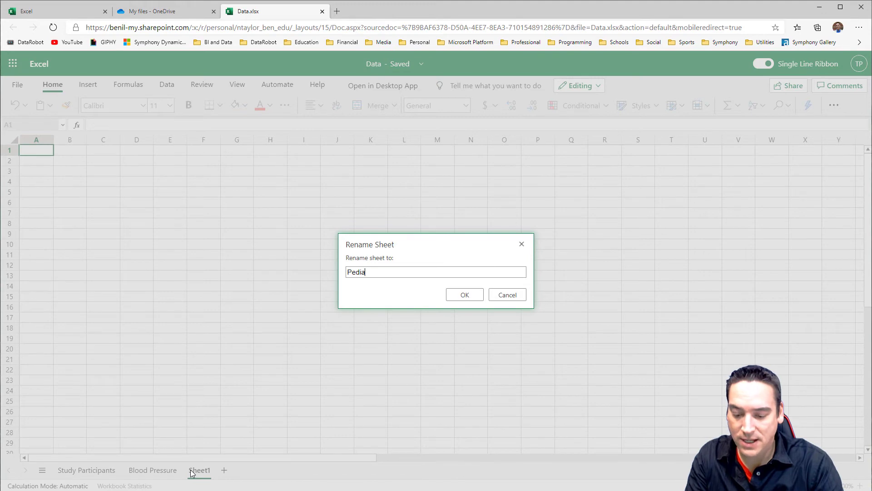
type("tric Lengths")
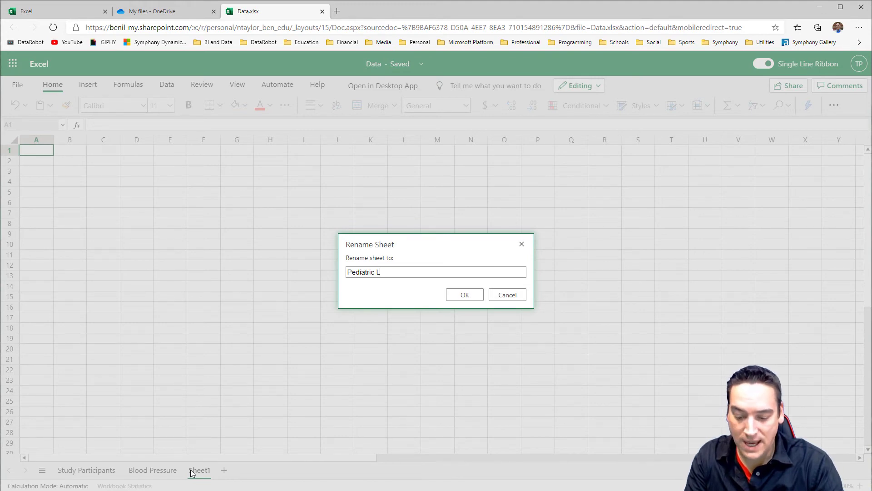
key("Return")
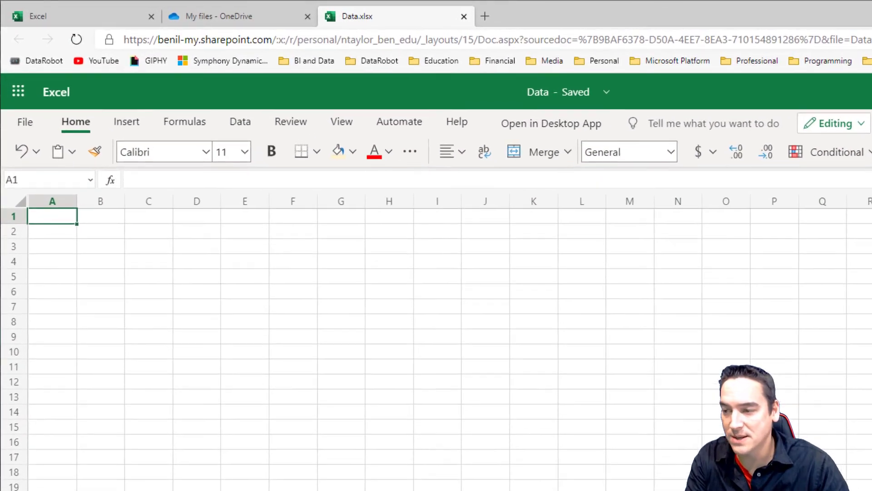
Enter the column header "Length (in cm)" in cell A1 and widen column A to fit it
type("Re")
key("BackSpace")
key("BackSpace")
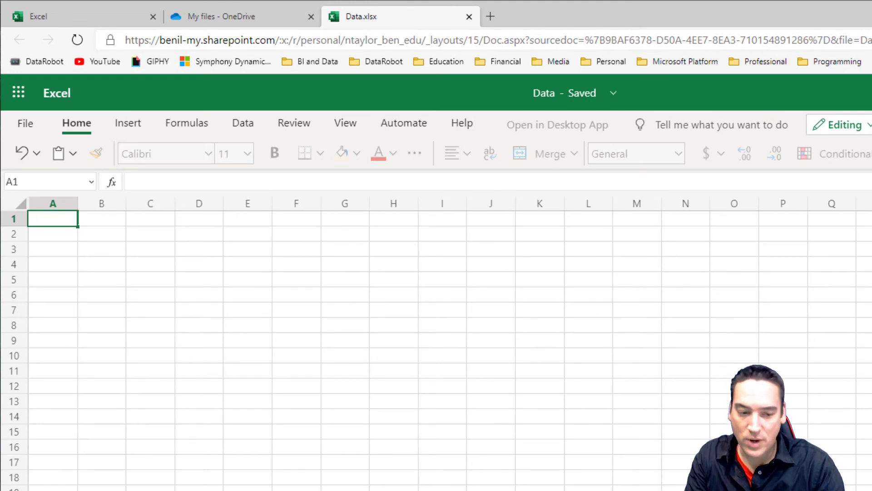
type("Length")
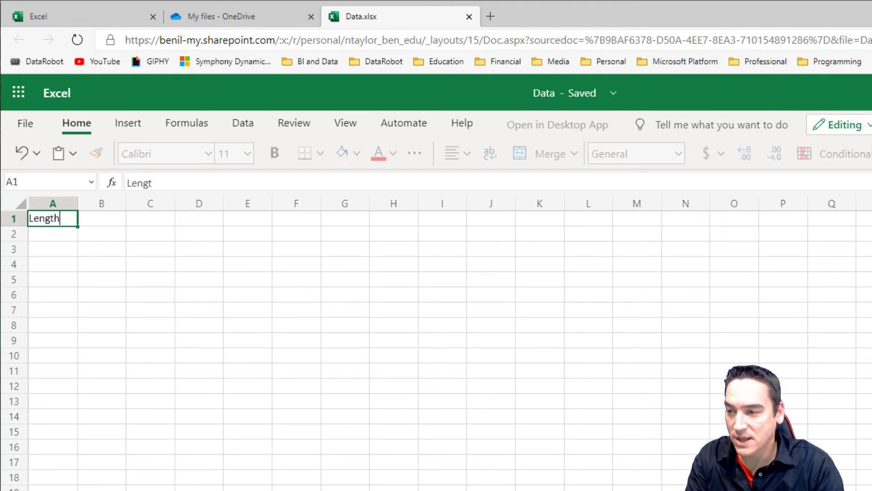
type(" (")
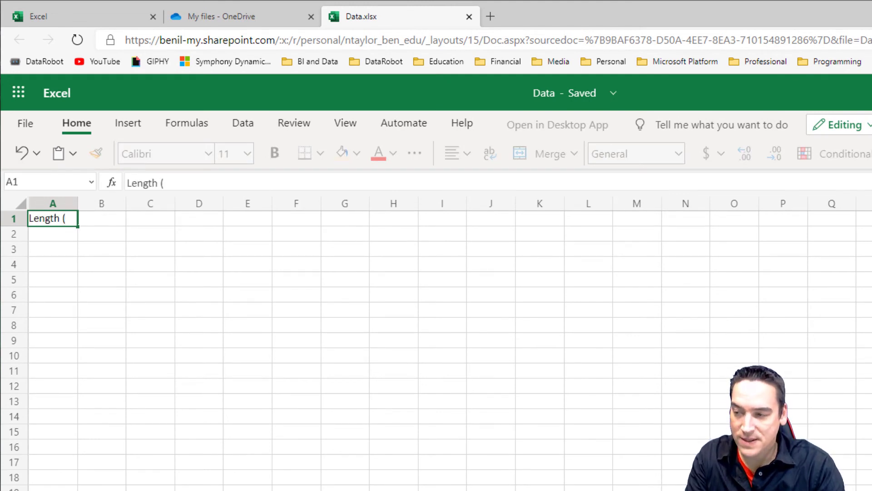
type("in cm)")
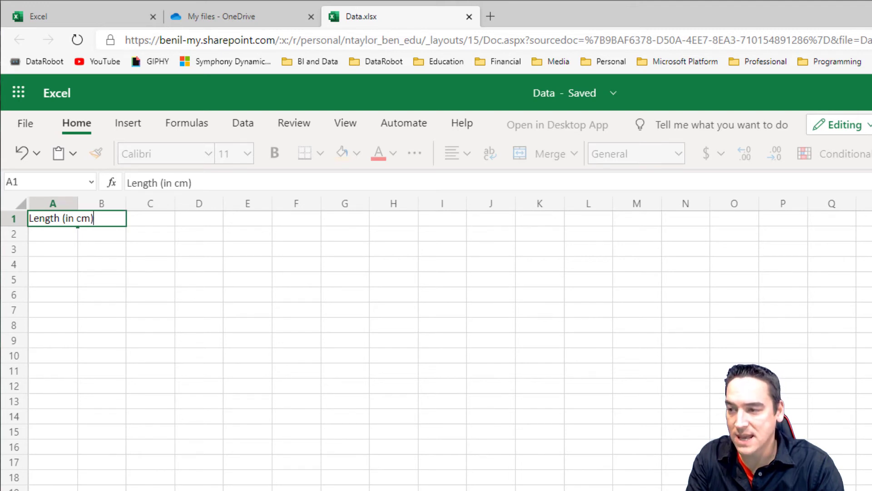
key("Return")
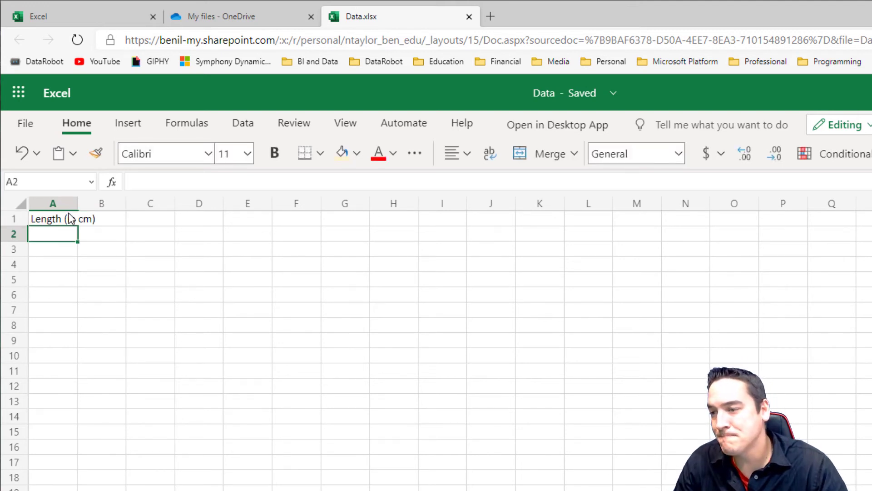
double_click(79, 204)
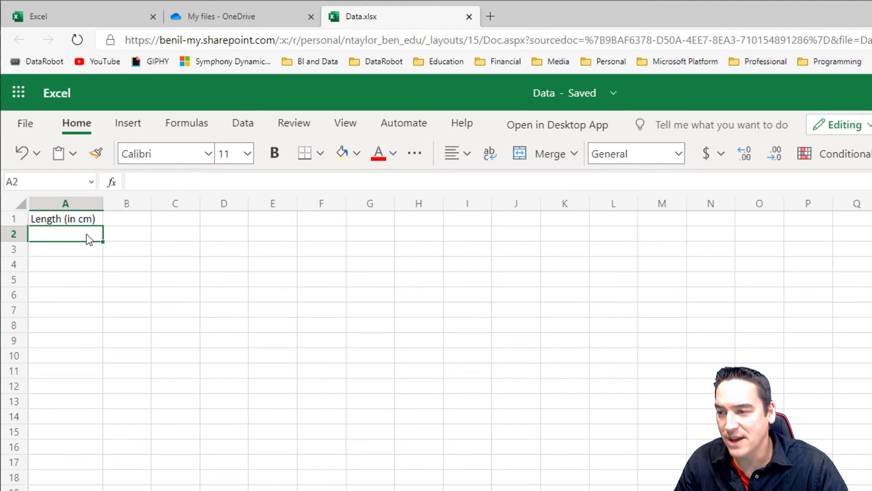
Fill cells A2 to A7 with the lengths 71, 79, 74, 75, 77 and 82
type("71")
key("Return")
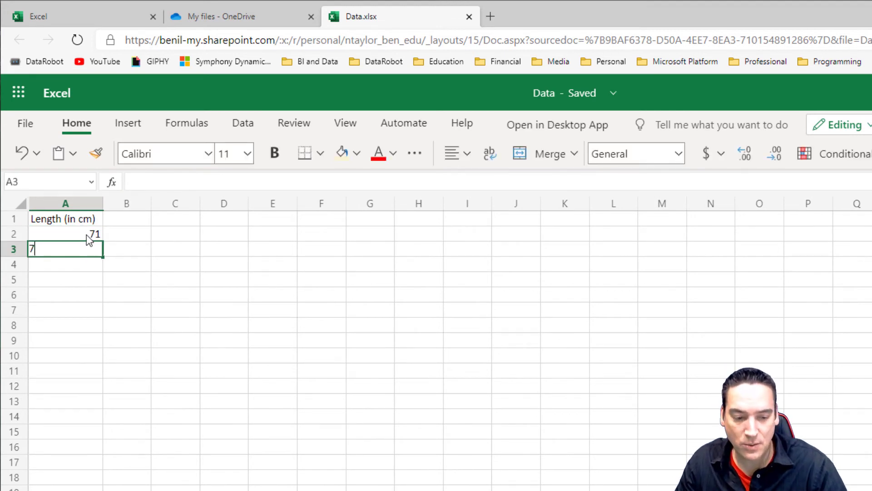
type("79")
key("Return")
type("74")
key("Return")
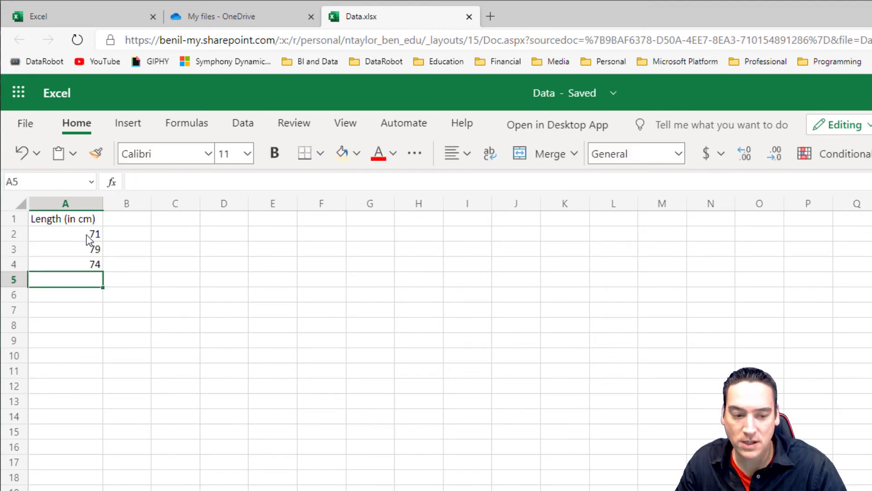
type("75")
key("Return")
type("77")
key("Return")
type("82")
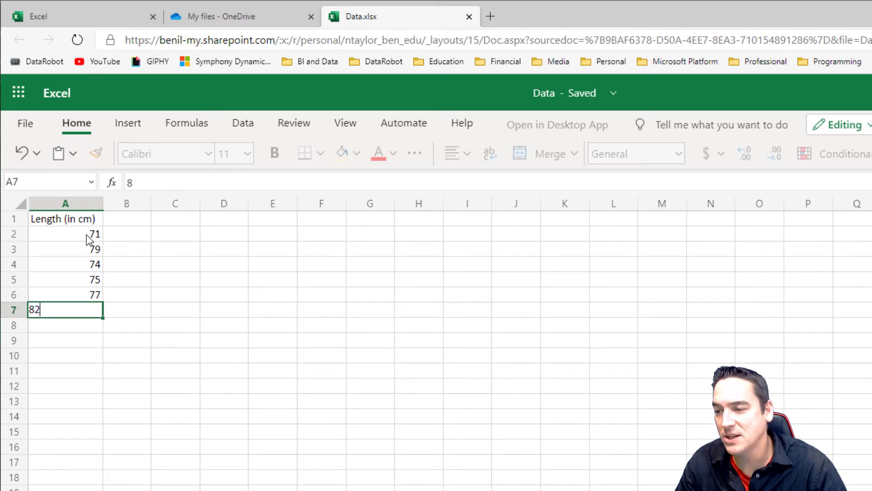
key("Return")
Add the column header "Z" in cell B1 and center it horizontally
left_click(122, 225)
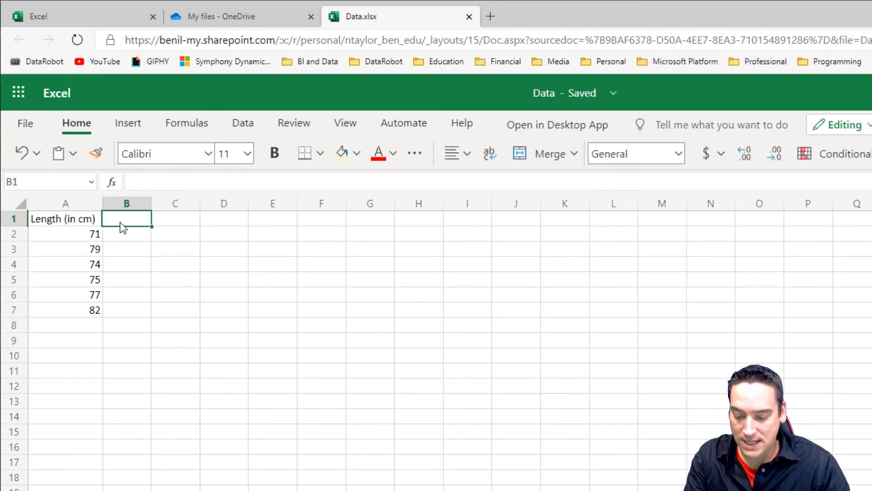
type("Z")
key("Return")
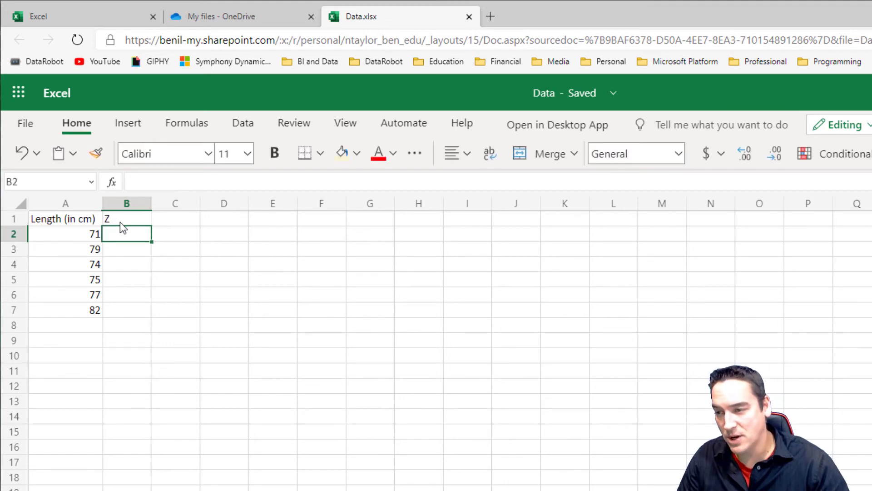
left_click(119, 222)
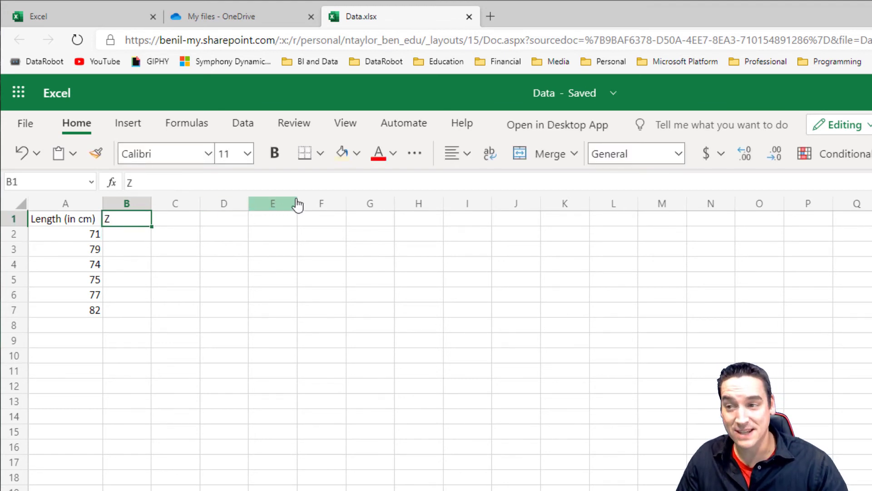
left_click(465, 156)
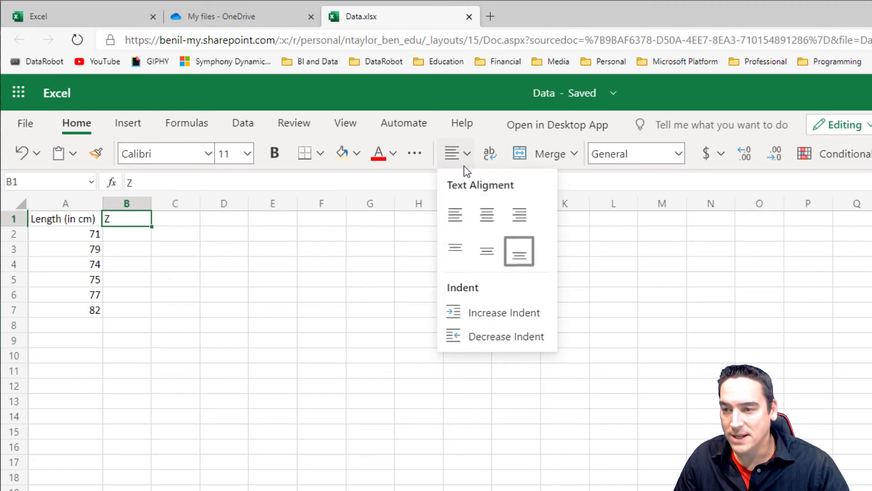
left_click(488, 216)
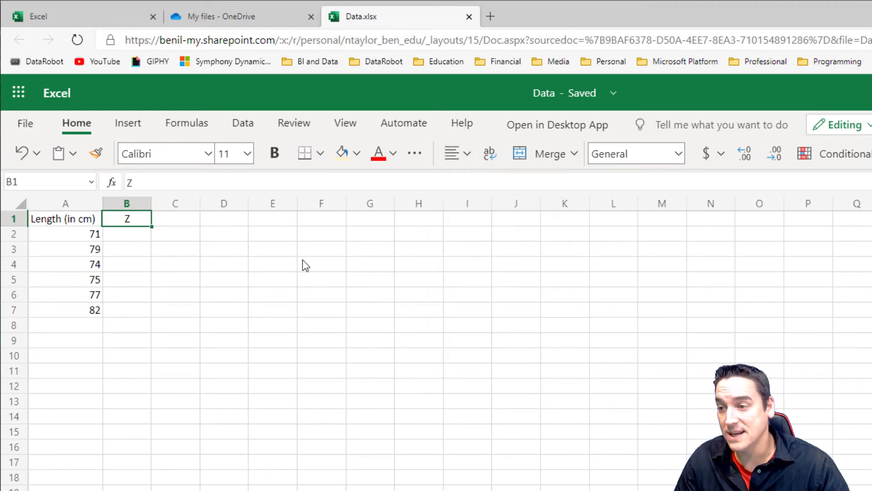
left_click(303, 260)
left_click(148, 235)
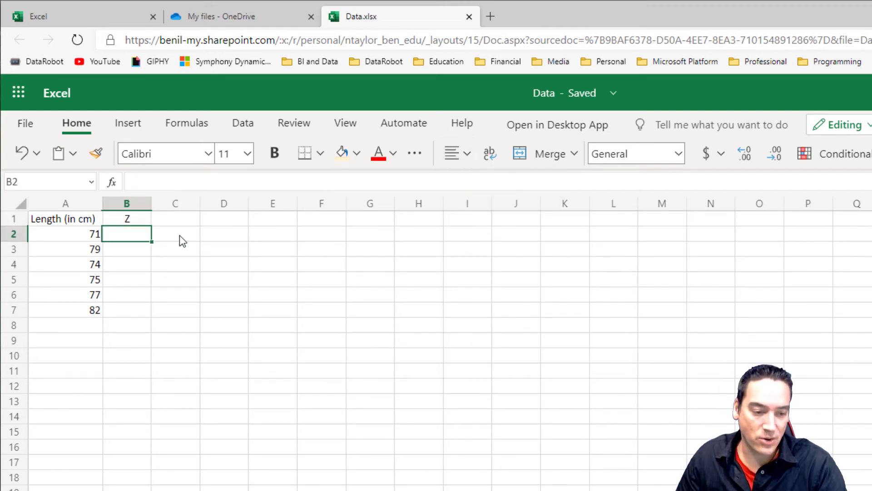
Enter the row labels "Mean" in cell A9 and "St.Dev." in cell A10
left_click(71, 340)
type("ean")
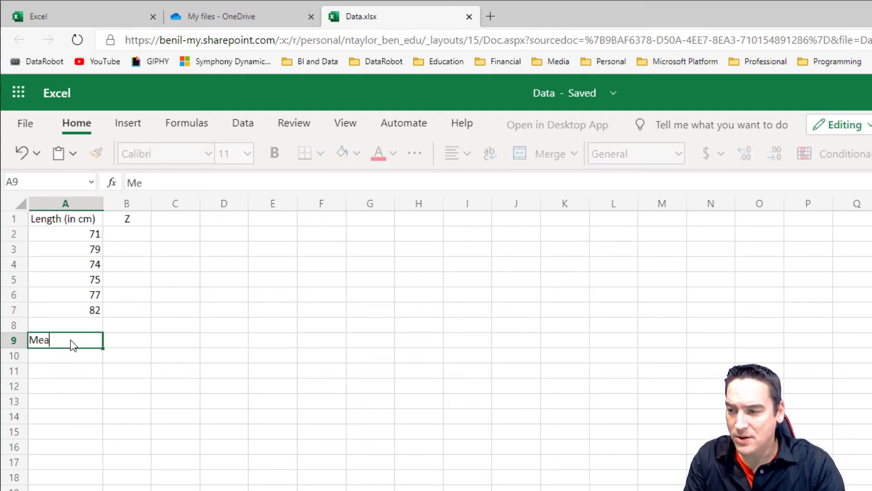
key("Return")
type("St.Dev.")
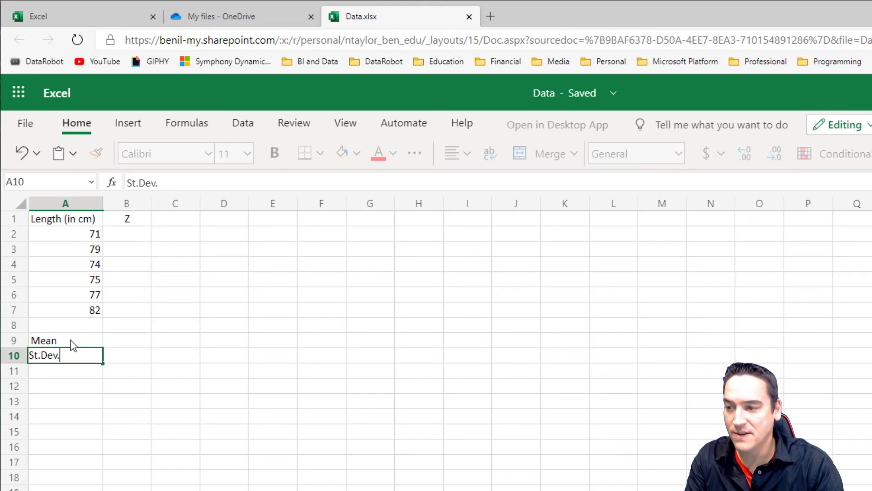
Calculate the mean of the lengths in cell B9 with the formula =AVERAGE(A2:A7)
left_click(111, 342)
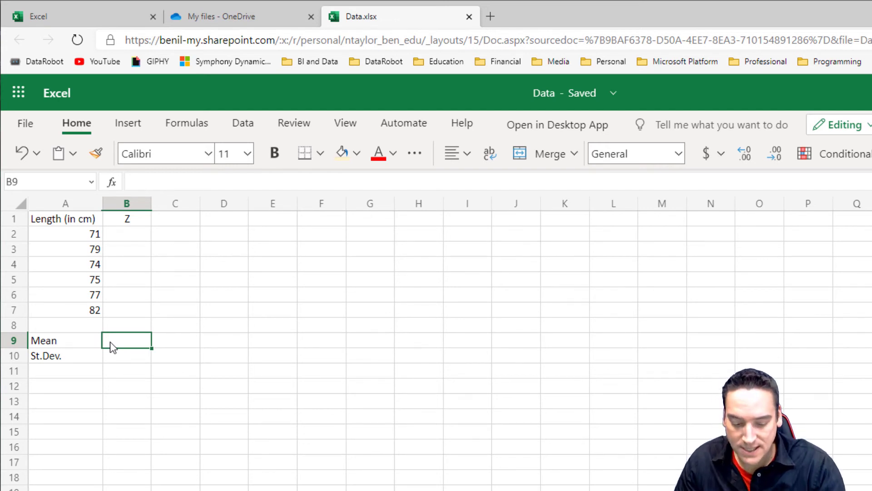
type("=")
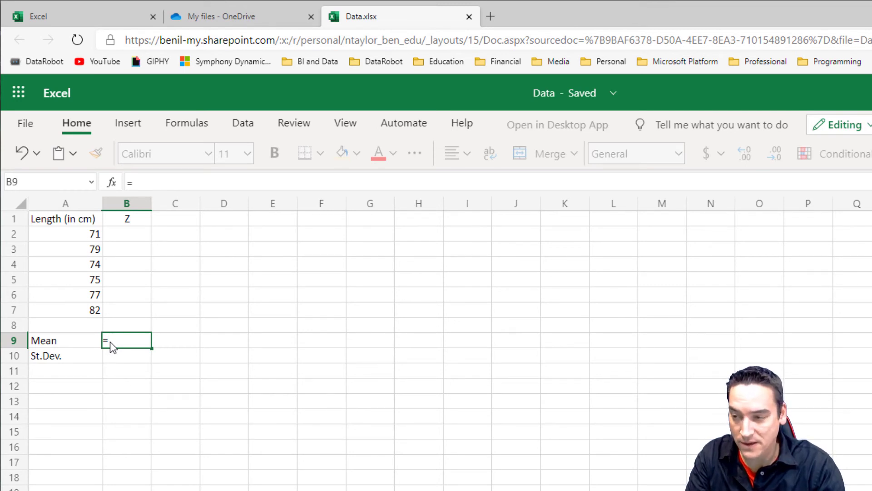
type("ave")
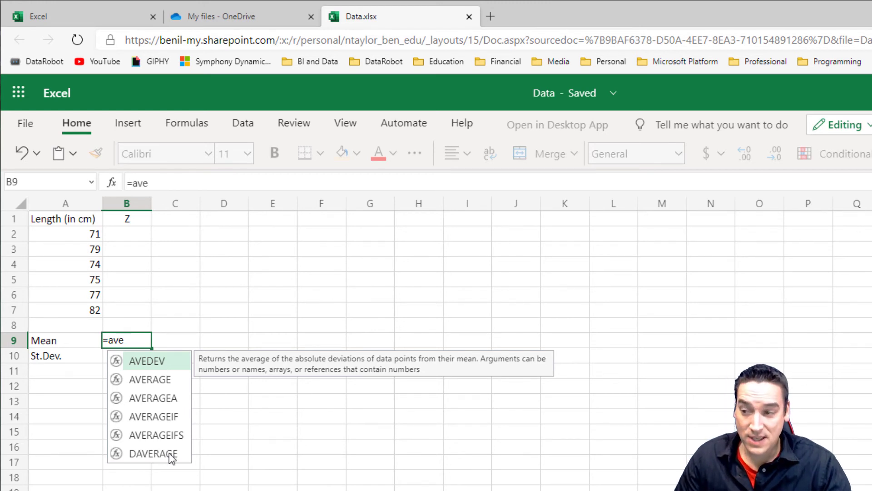
left_click(157, 382)
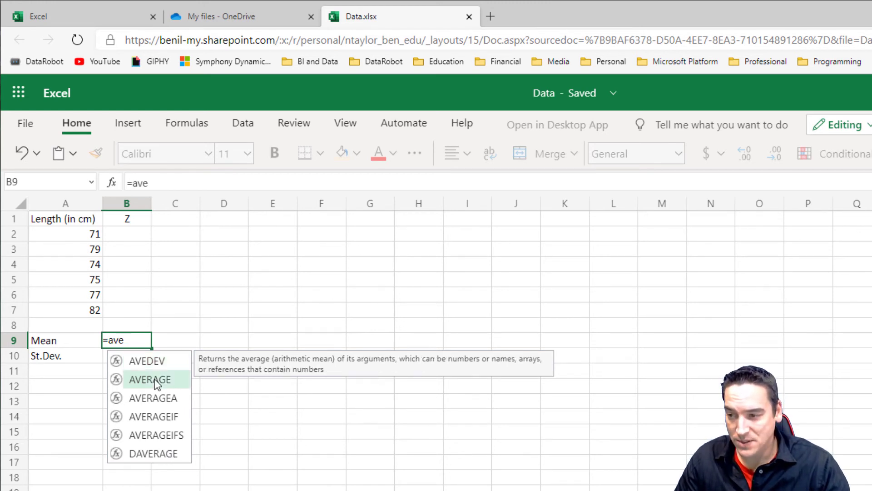
double_click(156, 381)
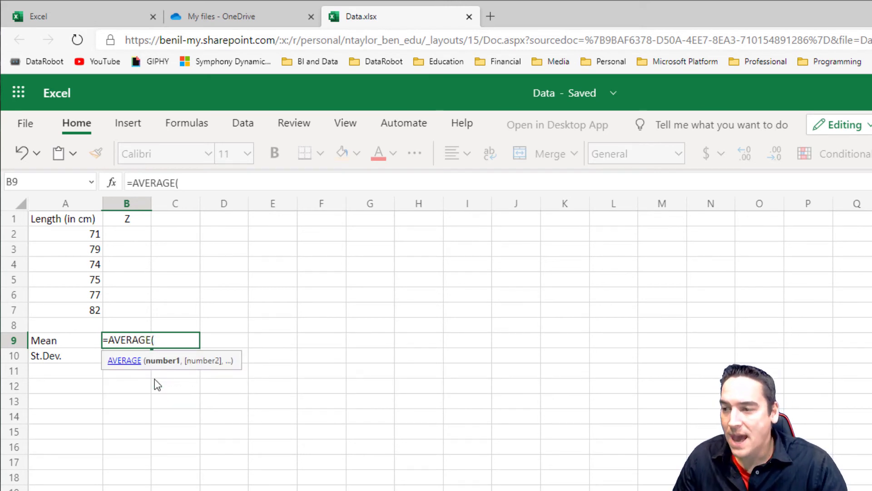
left_click(83, 238)
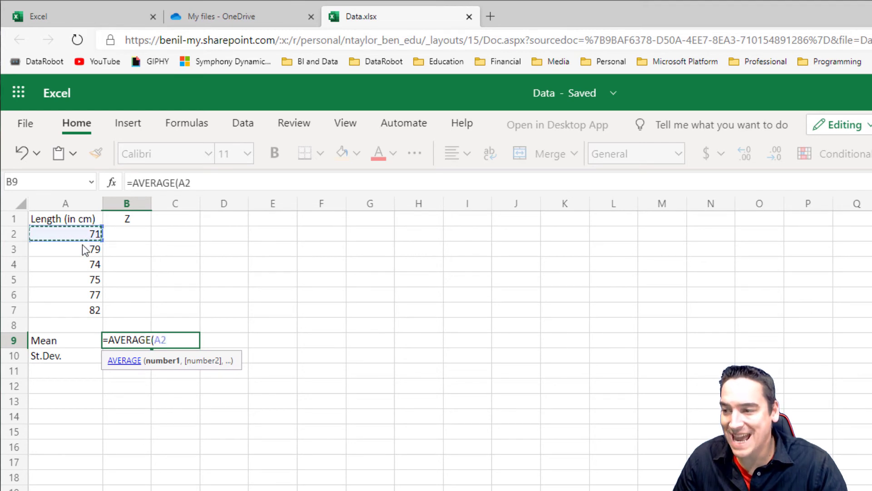
left_click_drag(85, 250, 89, 313)
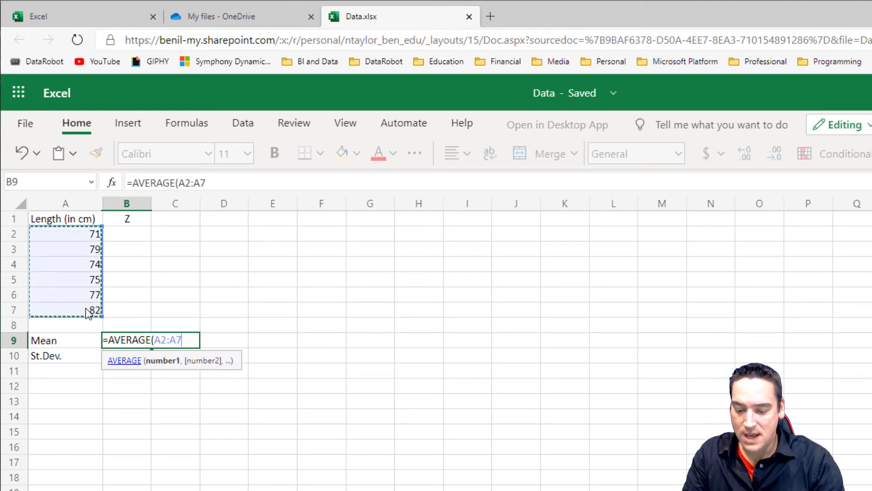
type(")")
key("Return")
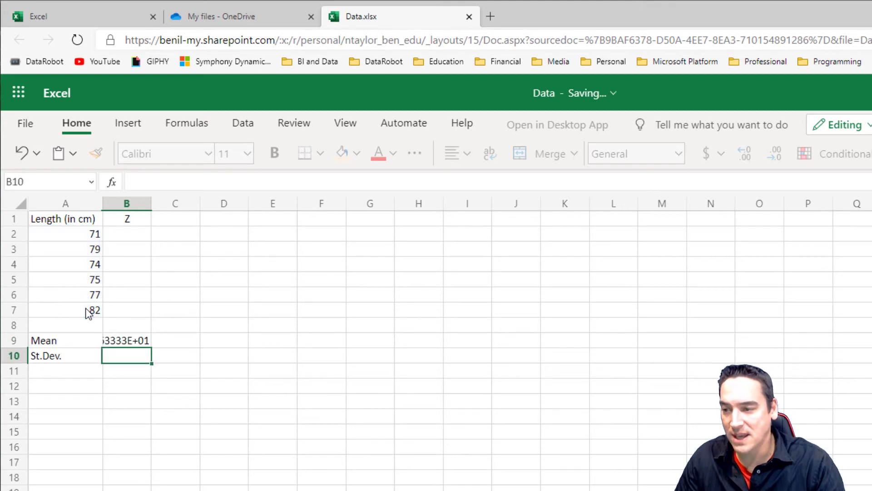
Reduce the mean in cell B9 to one decimal place
left_click(136, 345)
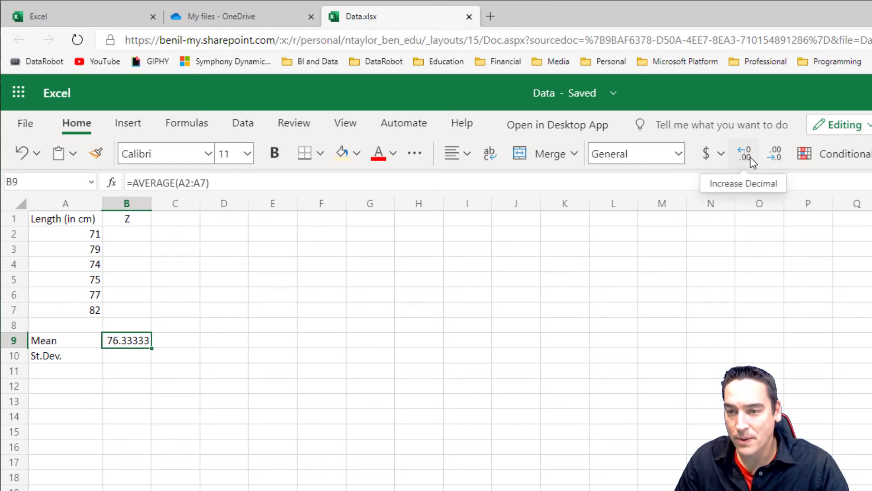
left_click(774, 158)
left_click(773, 158)
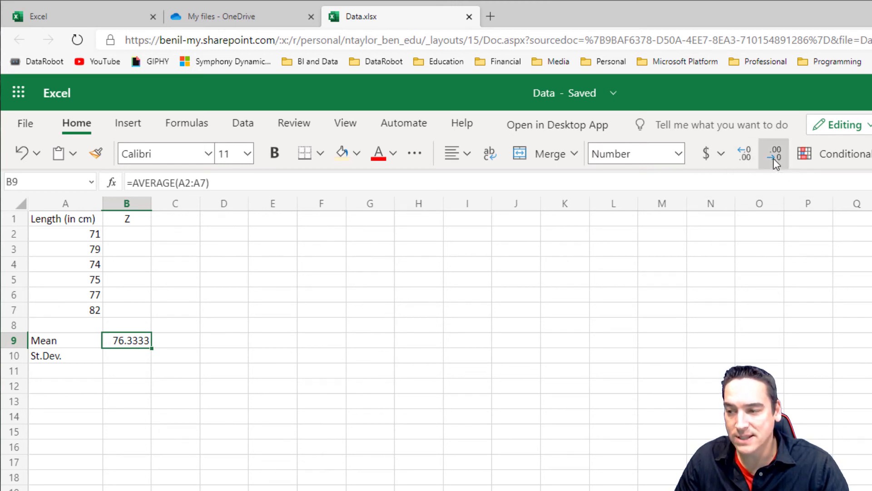
left_click(774, 159)
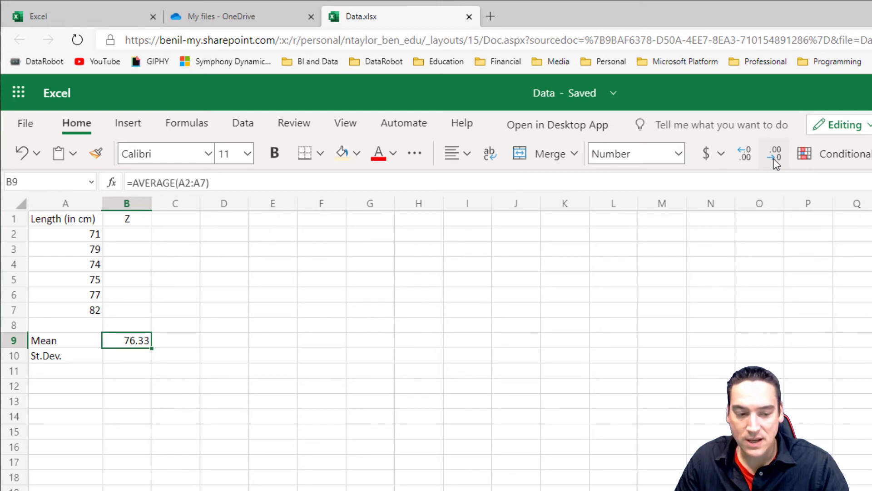
left_click(775, 160)
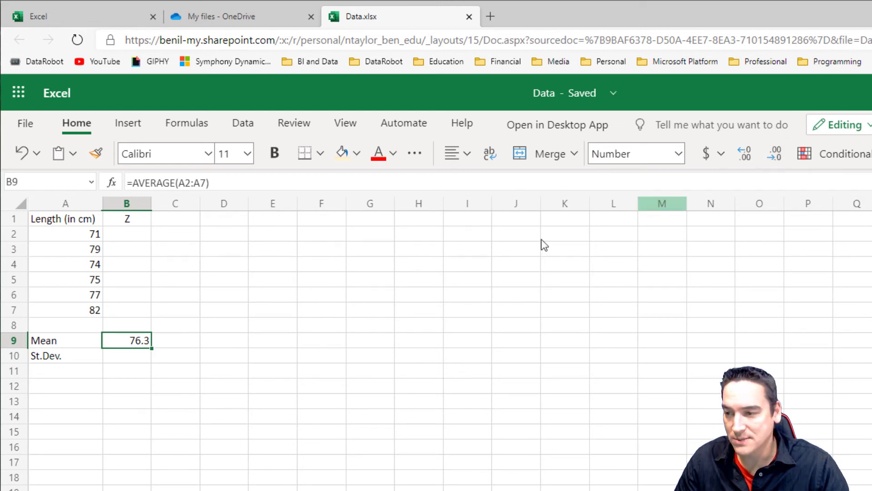
Try to enter a STDEV.S formula for the standard deviation in cell B10
left_click(156, 352)
left_click(135, 355)
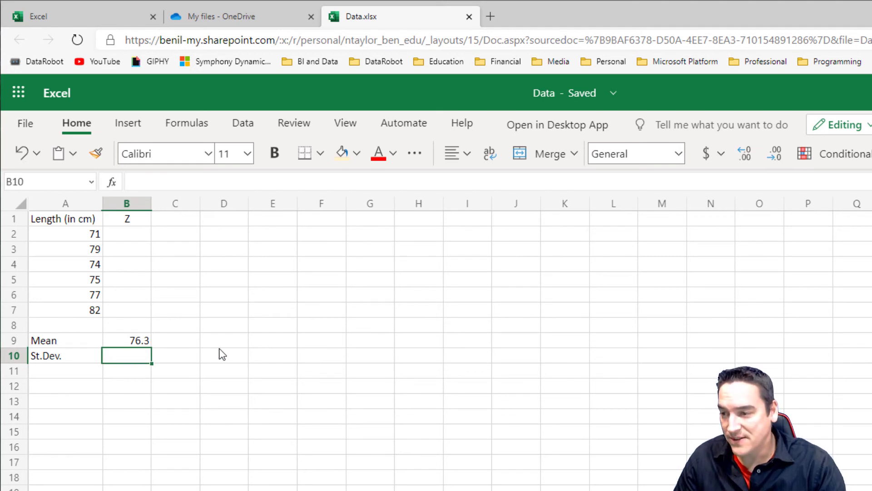
type("=st")
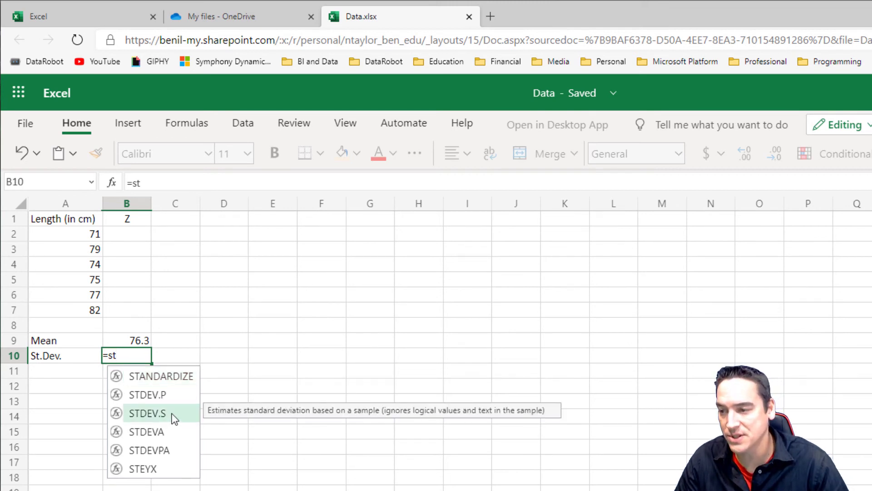
key("Return")
left_click(136, 360)
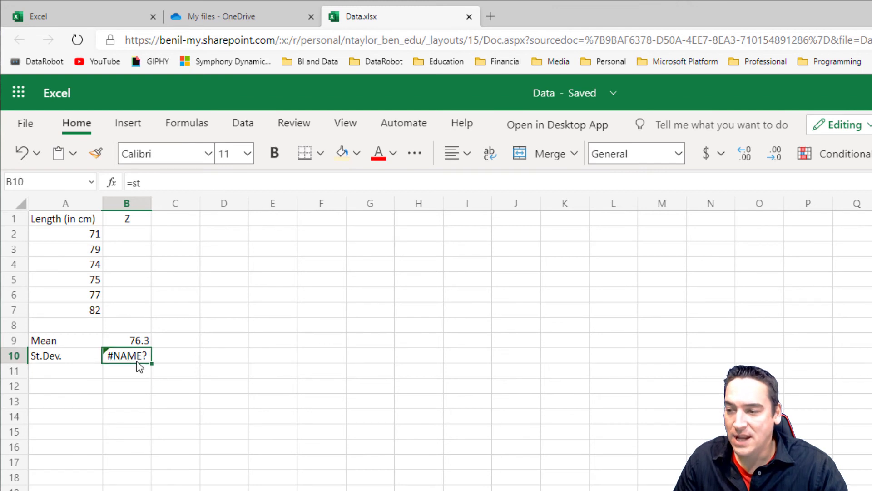
left_click(199, 177)
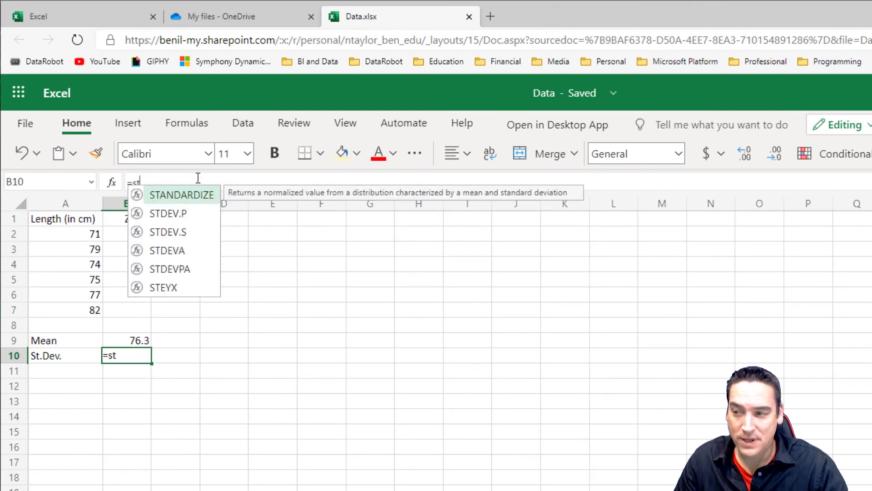
left_click(196, 234)
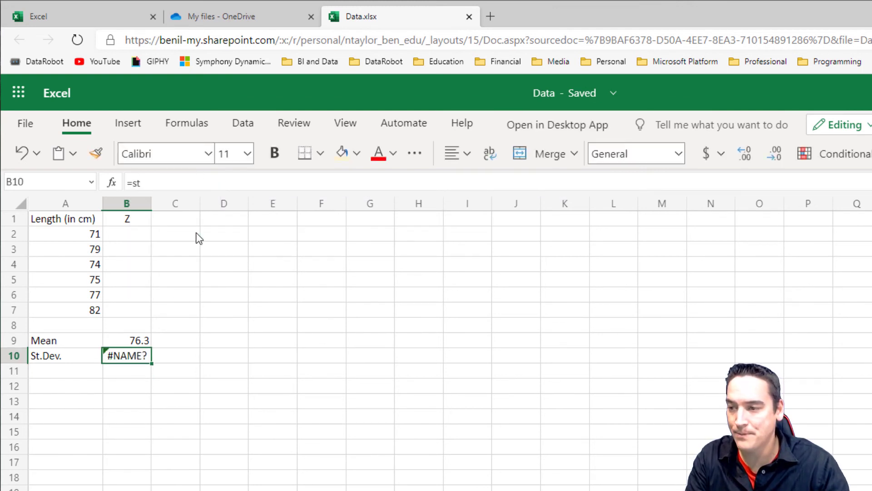
left_click(168, 185)
key("Down")
key("Down")
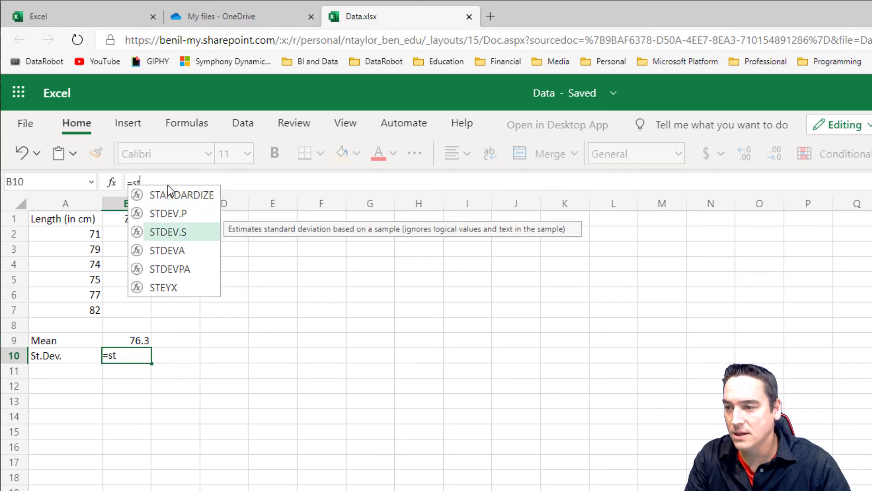
key("Tab")
left_click(167, 185)
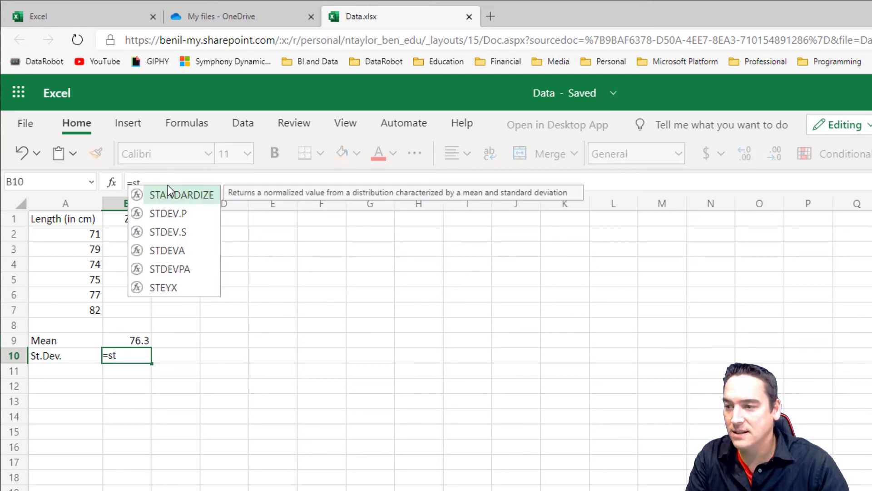
key("Down")
key("Down")
key("Return")
Calculate the sample standard deviation of the lengths in cell B11 with the formula =STDEV.S(A2:A7)
left_click(168, 184)
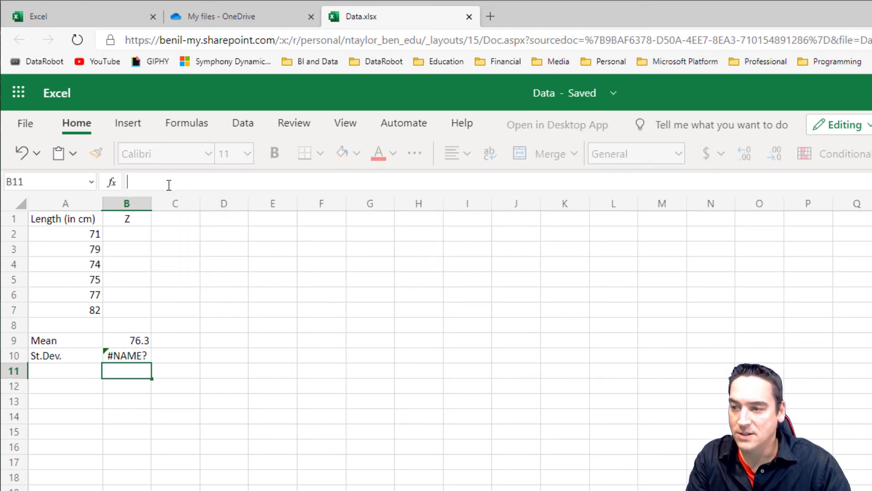
type("=st")
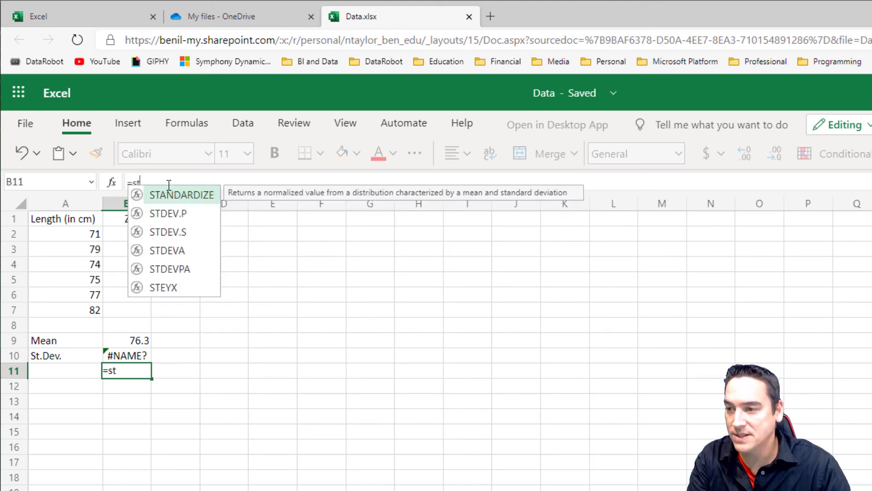
left_click(179, 230)
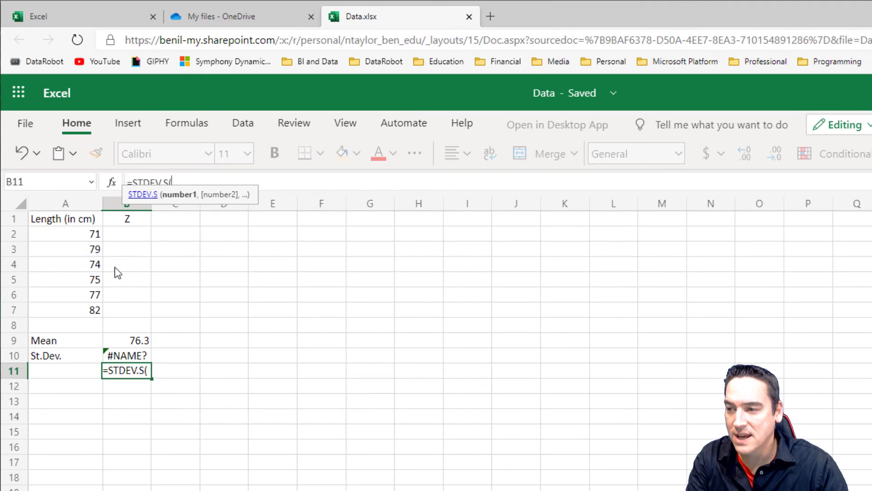
left_click(77, 237)
left_click_drag(78, 240, 76, 314)
type(")")
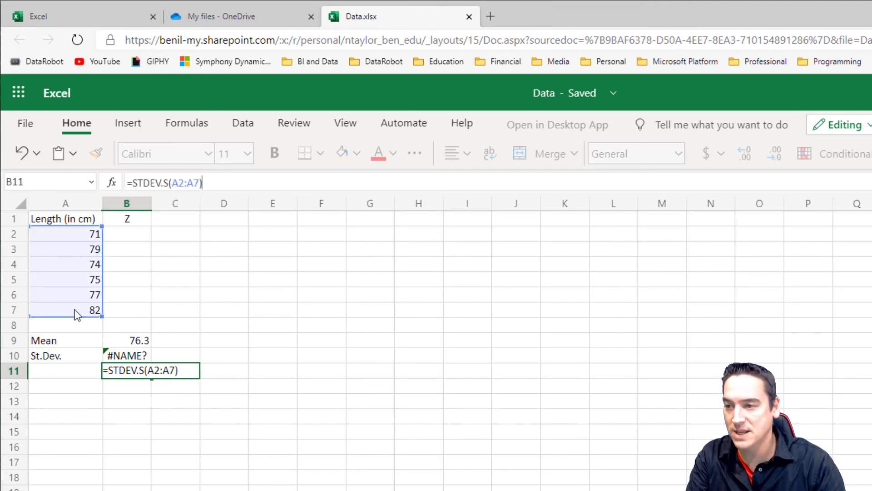
key("Return")
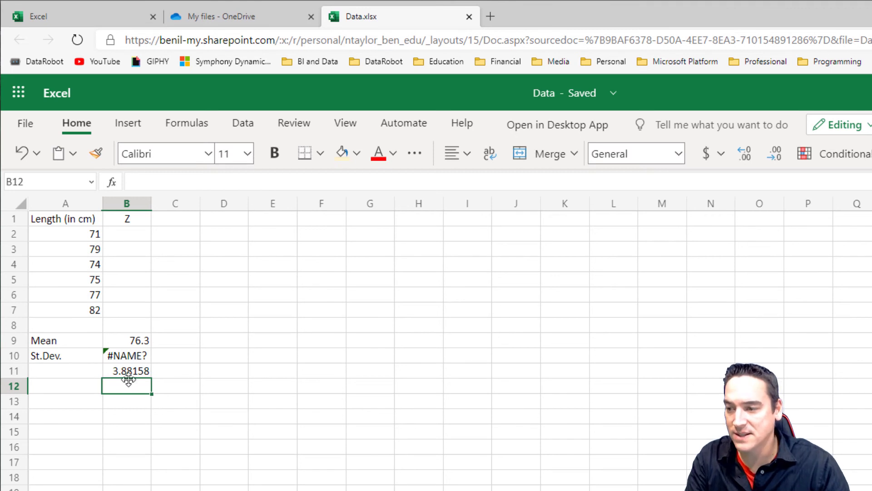
Clear the incomplete formula in cell B10 and move the STDEV.S formula from B11 into it
left_click(130, 371)
left_click(130, 356)
key("Delete")
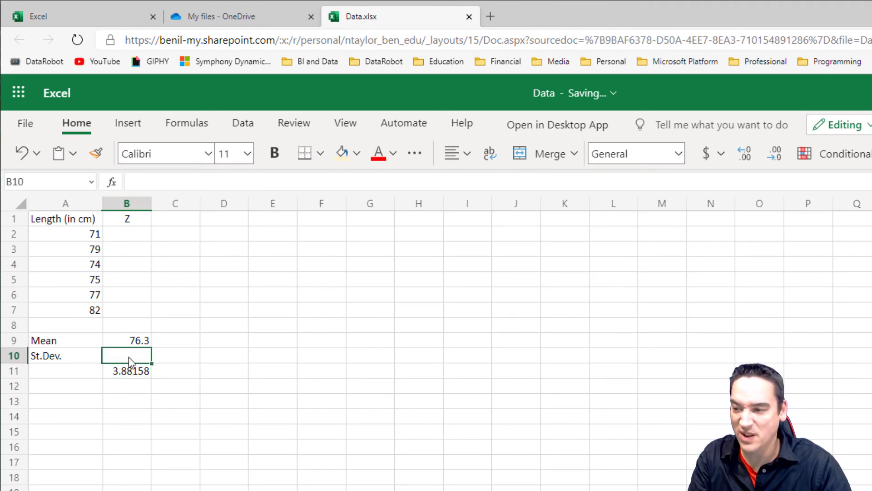
key("Down")
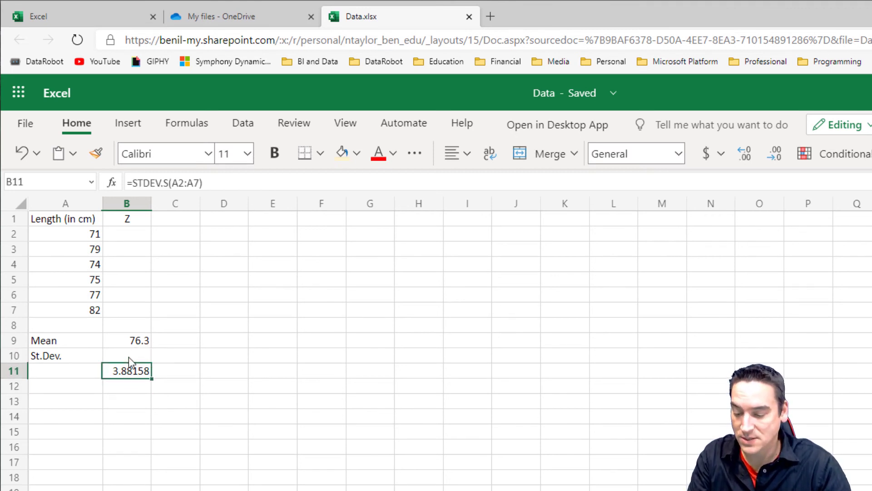
key("ctrl+x")
left_click(129, 356)
key("ctrl+v")
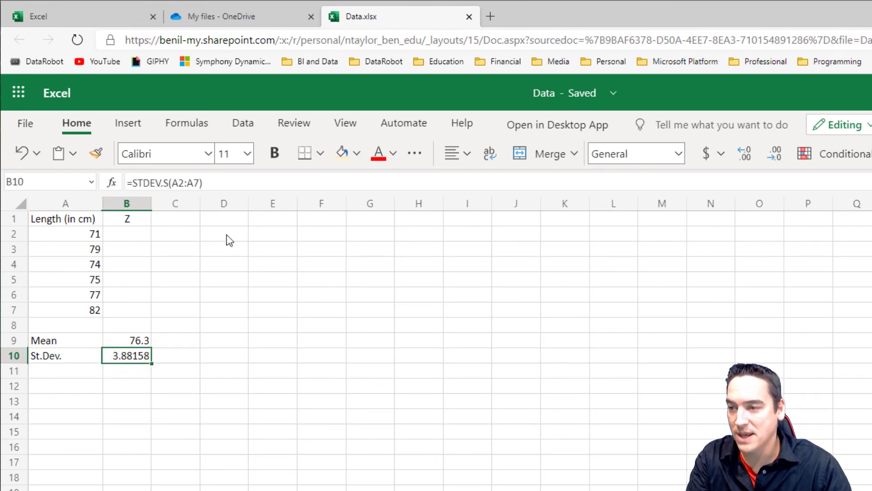
left_click(220, 179)
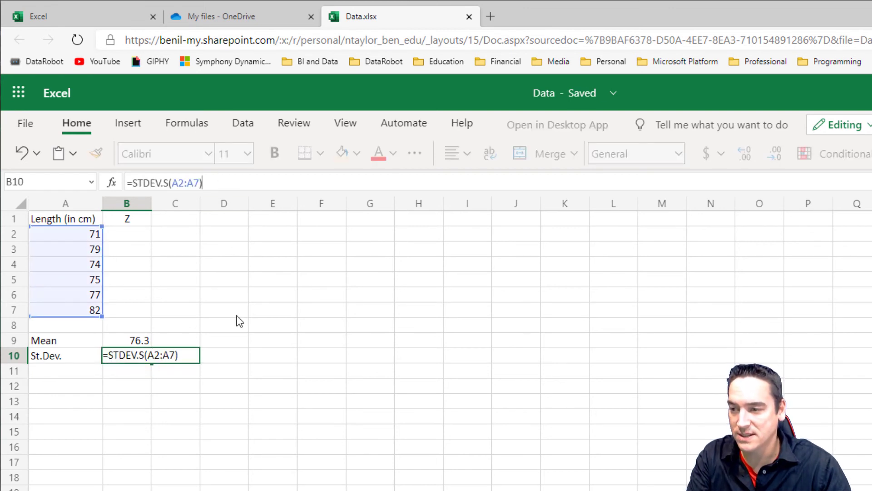
key("Return")
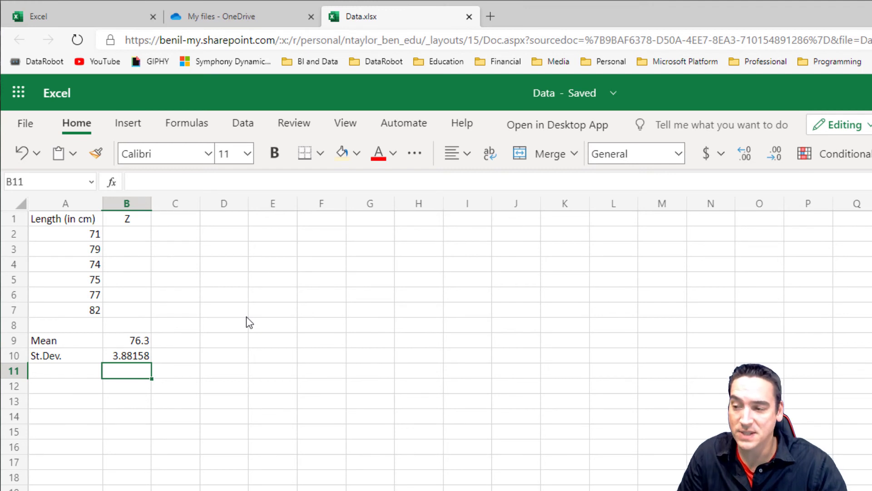
Reduce the standard deviation in cell B10 to one decimal place
left_click(125, 357)
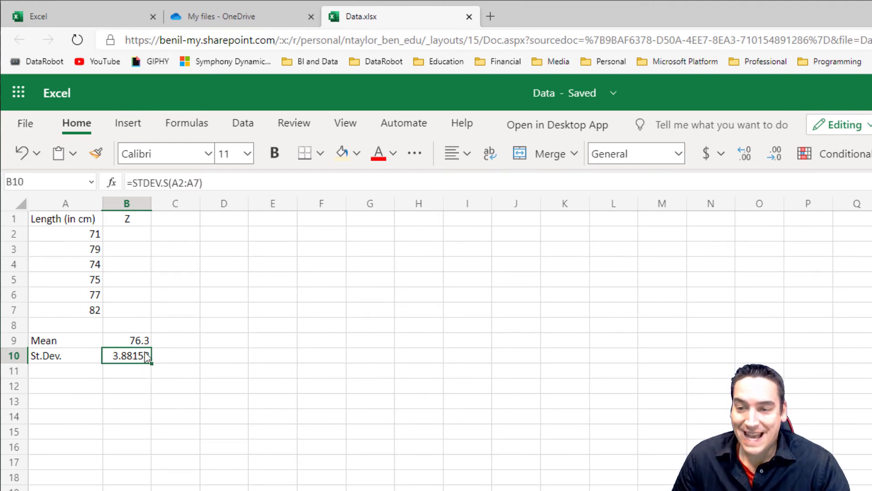
left_click(776, 154)
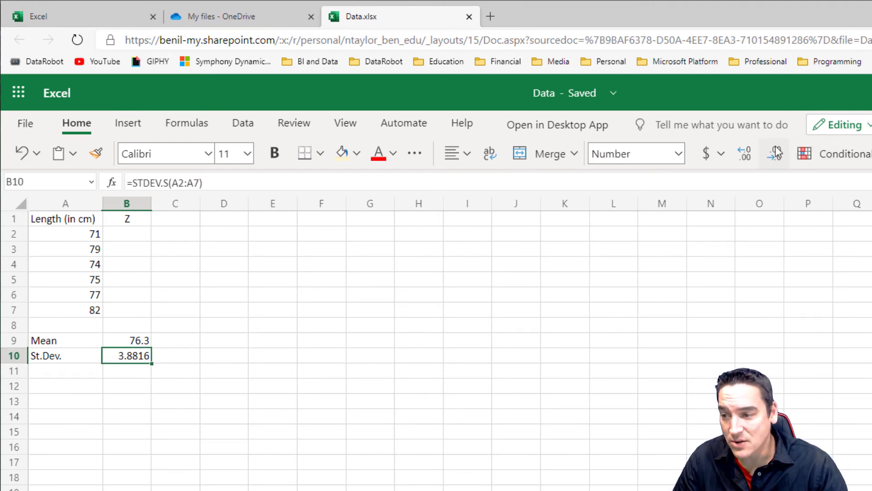
left_click(776, 153)
left_click(776, 153)
left_click(776, 153)
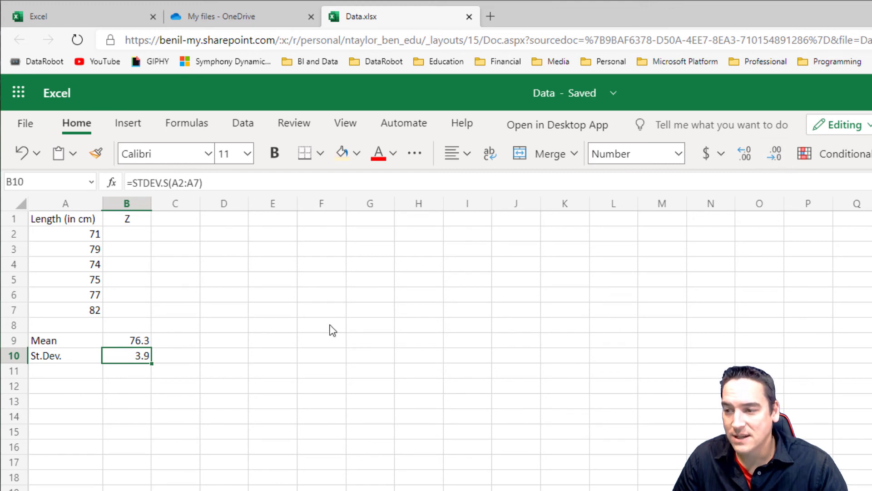
left_click(259, 330)
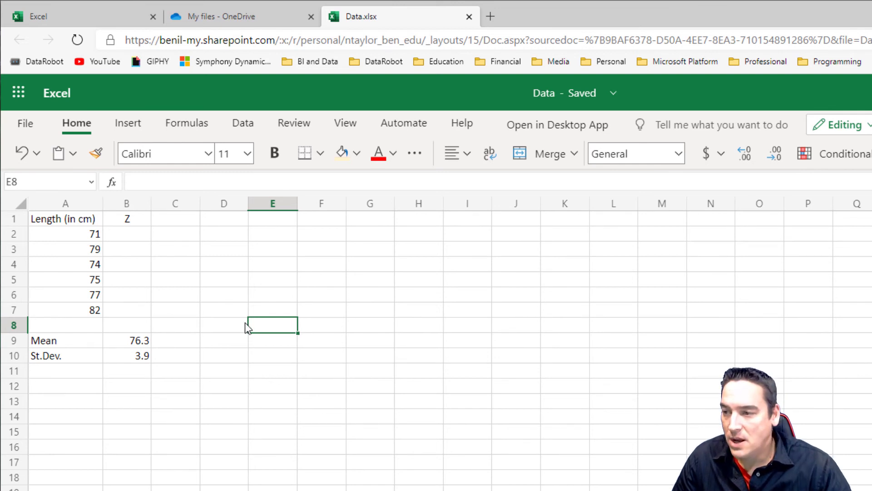
Fill the mean and standard deviation cells B9:B10 with the light yellow color
left_click(143, 341)
left_click(140, 355)
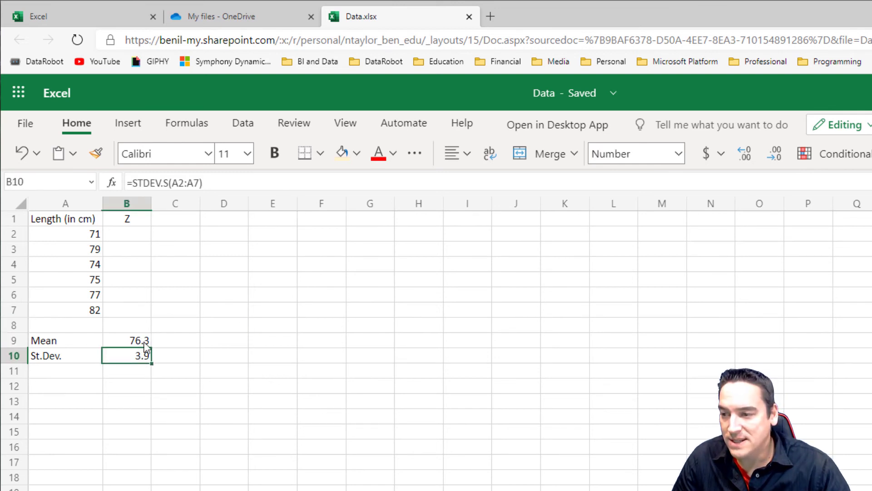
left_click_drag(143, 344, 139, 354)
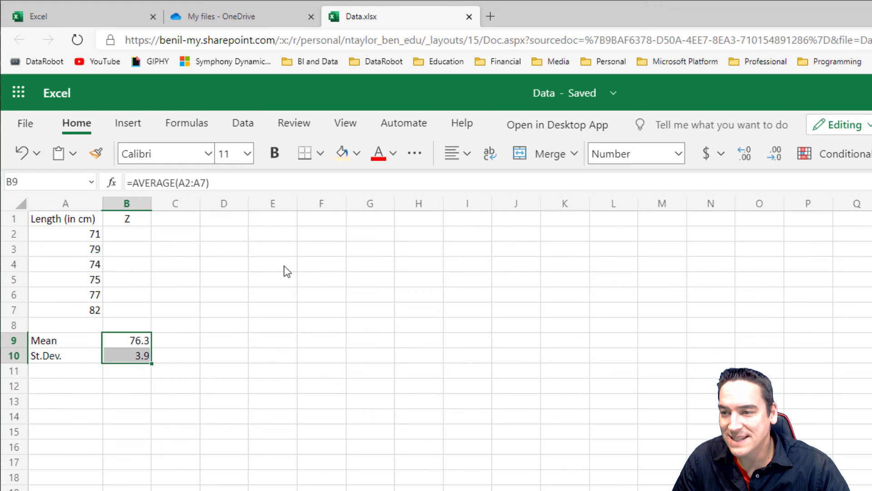
left_click(342, 157)
left_click(208, 294)
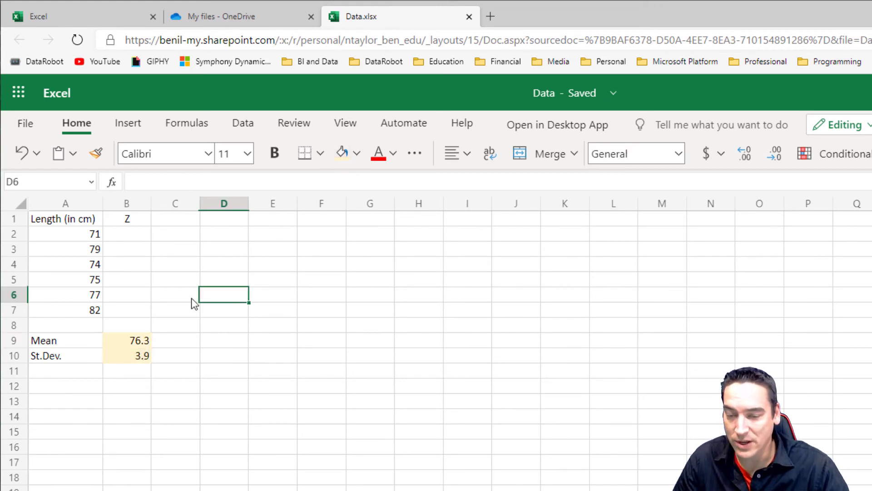
Enter the formula =(A2-B9) in cell B2 to subtract the mean from the first length
left_click(141, 236)
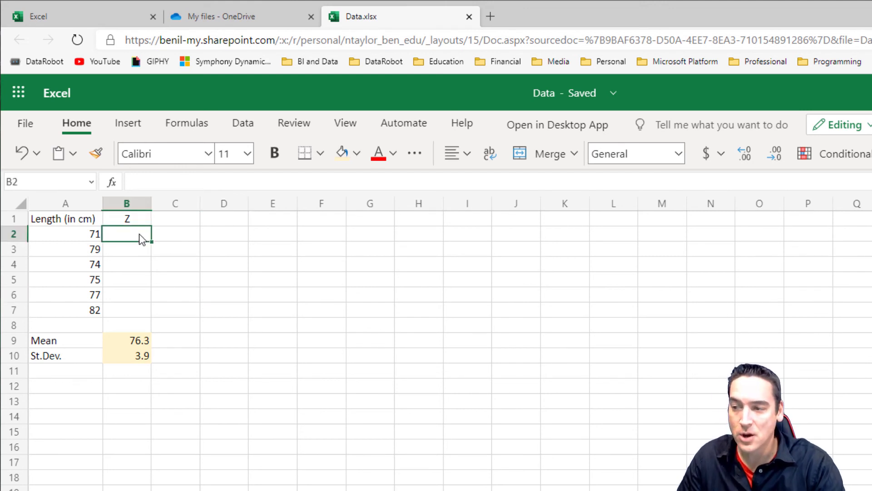
type("=")
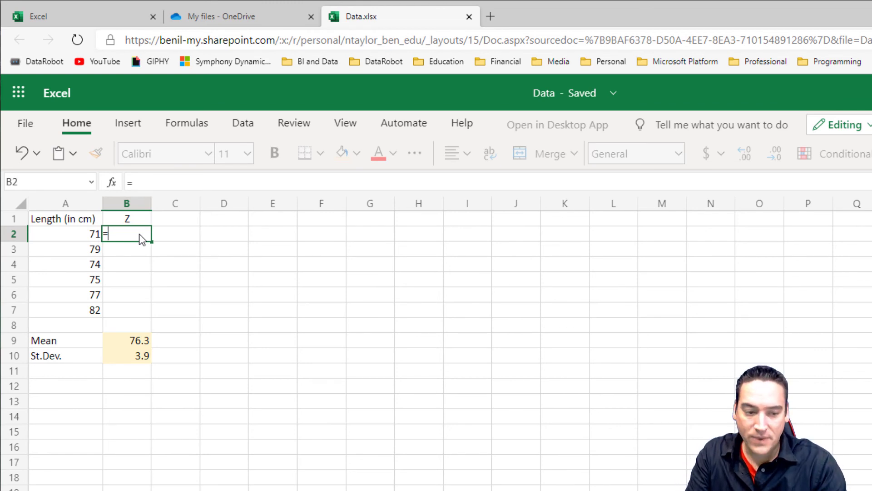
type("(")
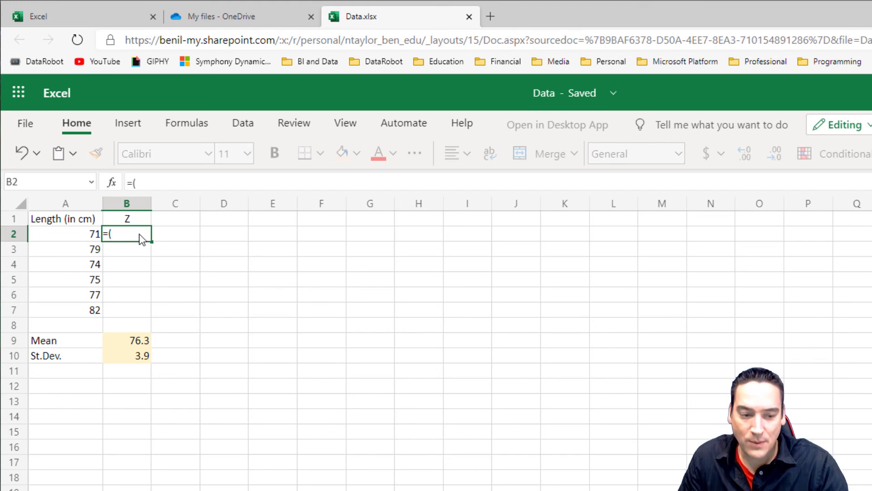
left_click(73, 236)
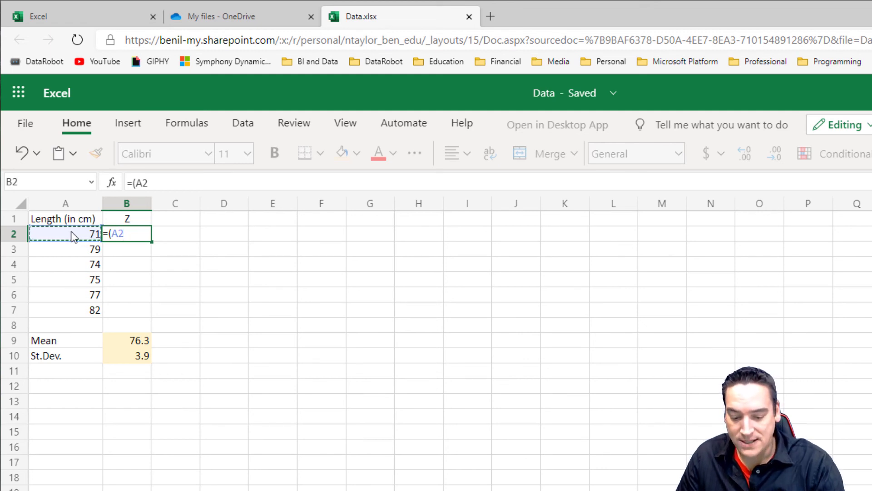
type("-")
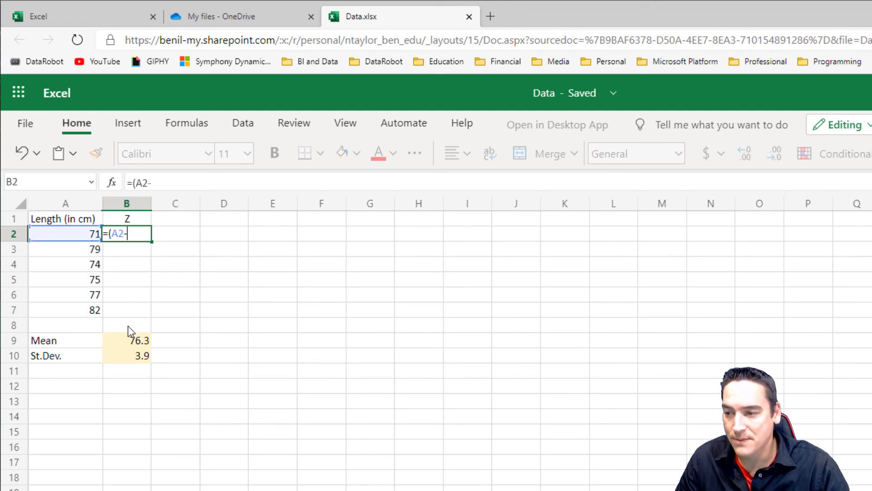
left_click(134, 343)
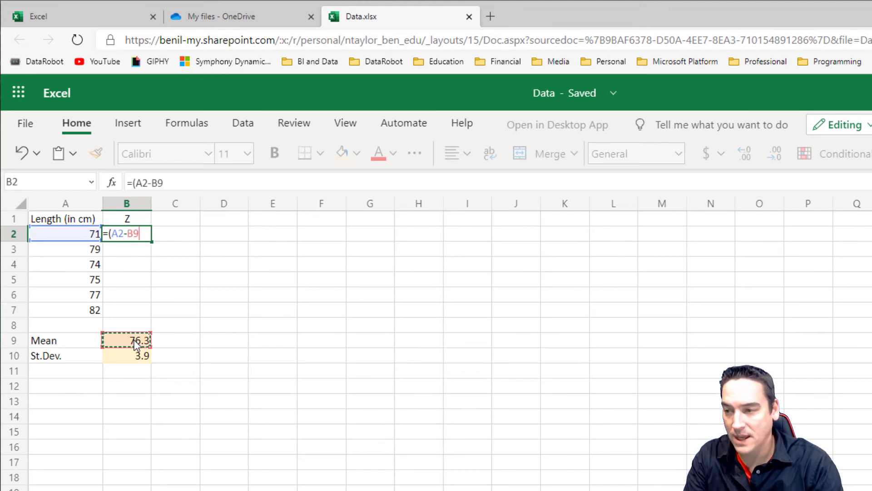
type(")")
key("Return")
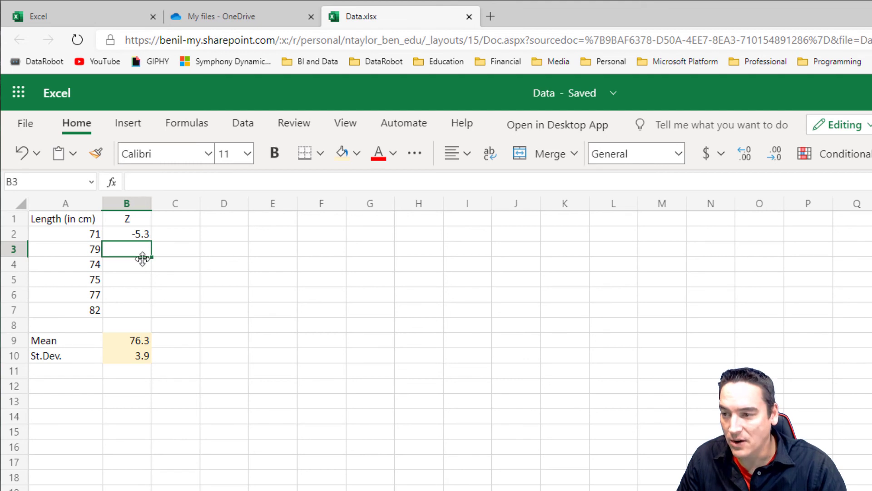
Make the mean reference in cell B2 absolute so the formula reads =(A2-$B$9)
left_click(127, 237)
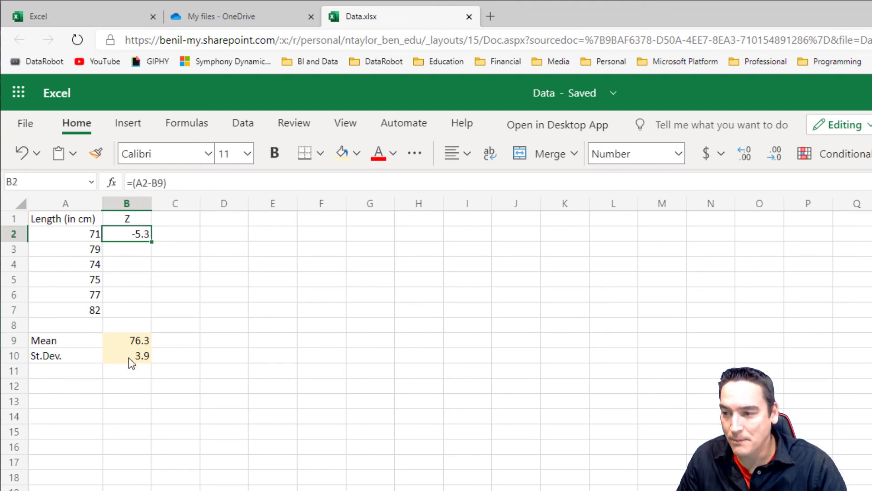
key("F2")
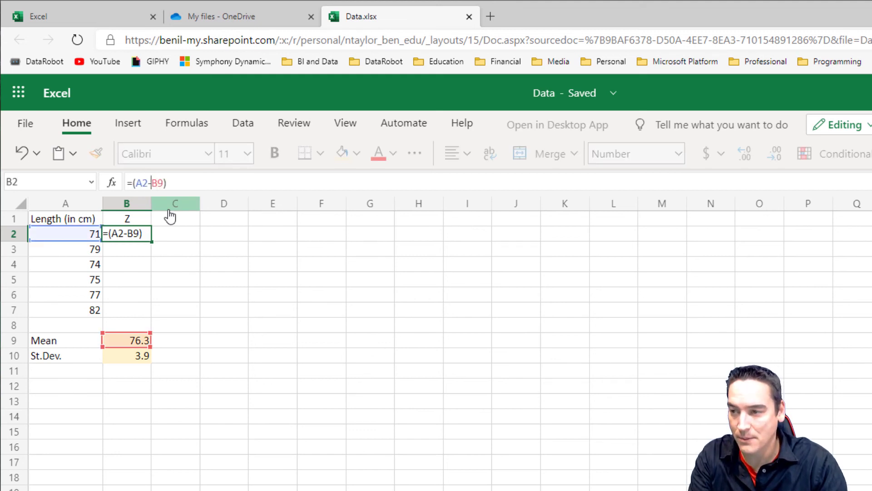
key("F4")
key("Return")
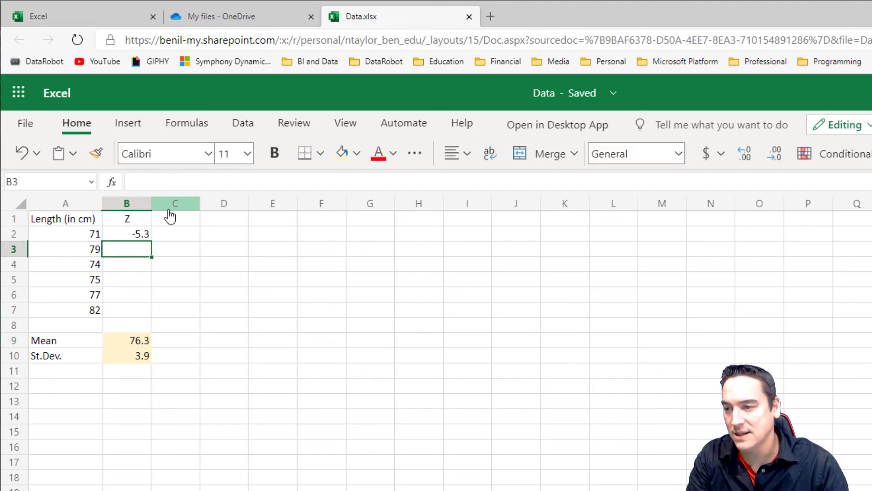
left_click(133, 235)
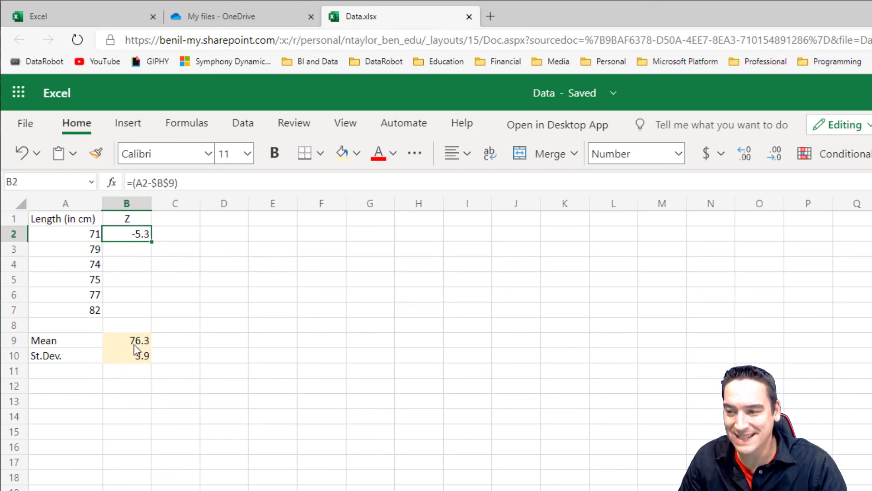
Fill the mean-difference formula from cell B2 down through B7
left_click_drag(151, 241, 148, 313)
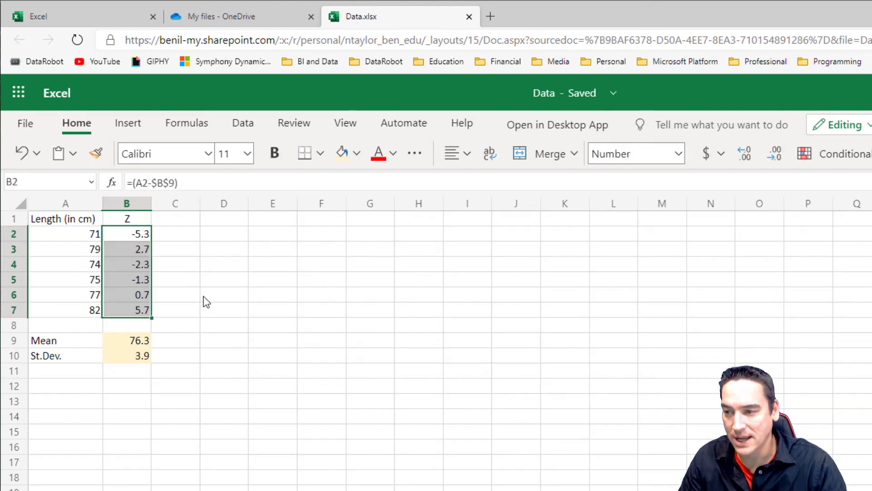
left_click(206, 299)
Extend the formula in cell B2 to divide by the absolute standard deviation reference, making it =(A2-$B$9)/$B$10
left_click(124, 234)
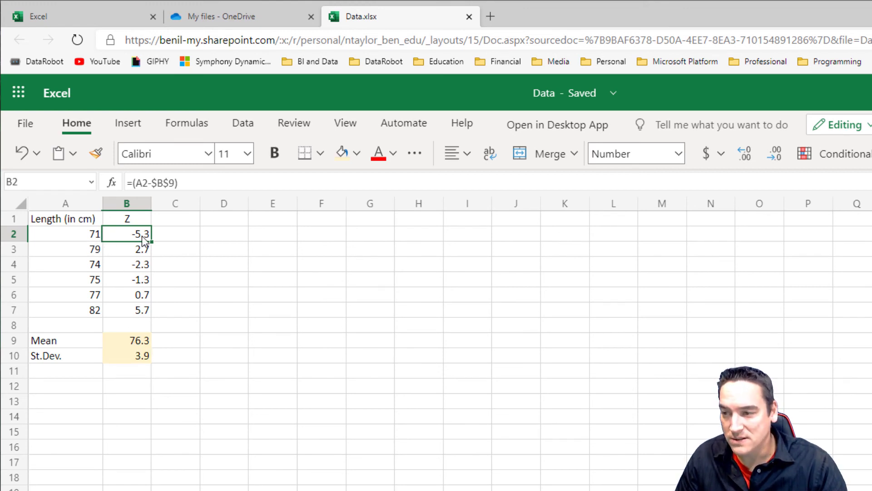
left_click(203, 182)
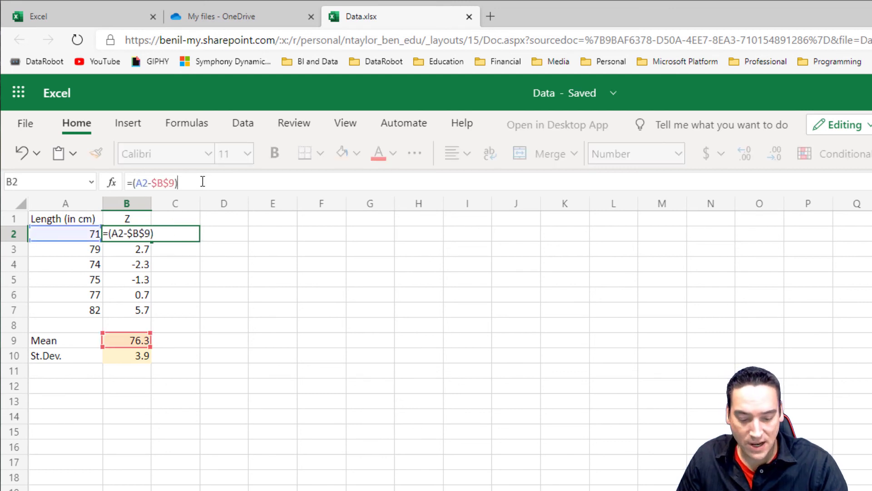
type("/")
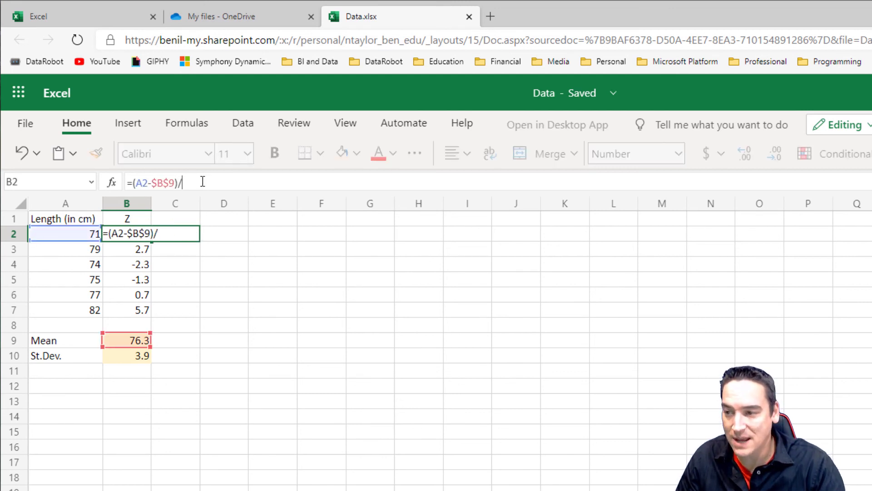
left_click(137, 356)
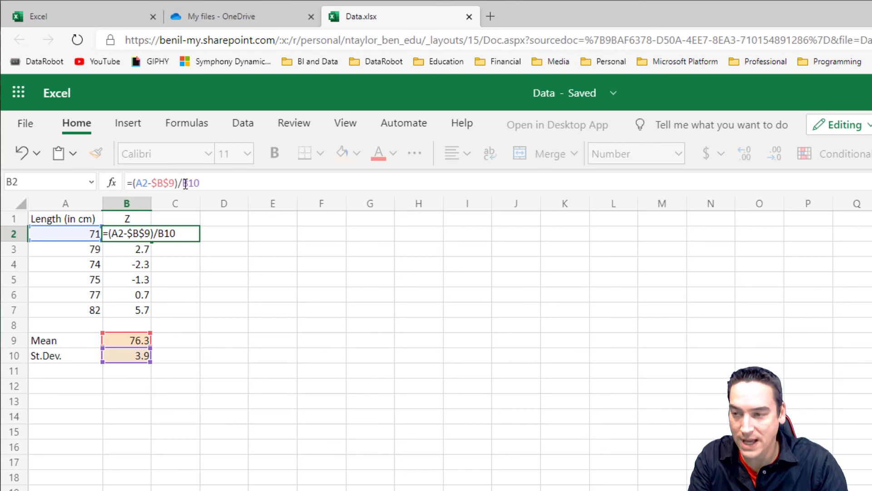
left_click(185, 183)
type("$")
key("Right")
type("$")
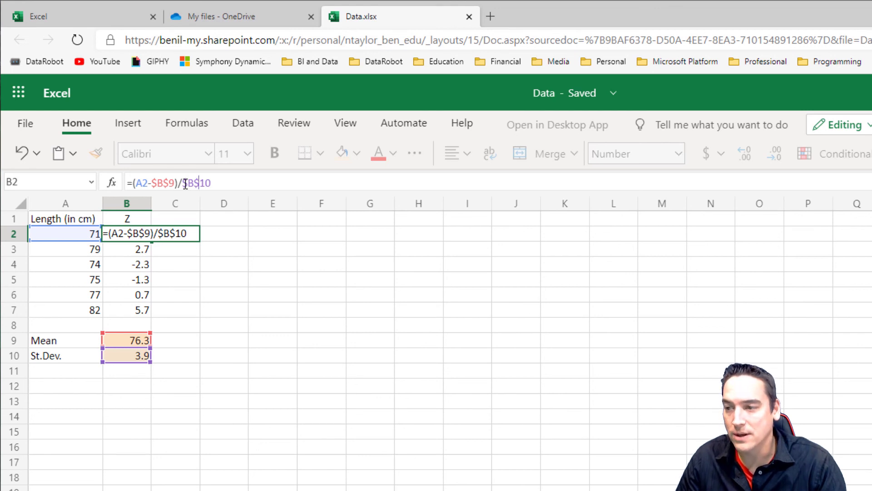
key("Return")
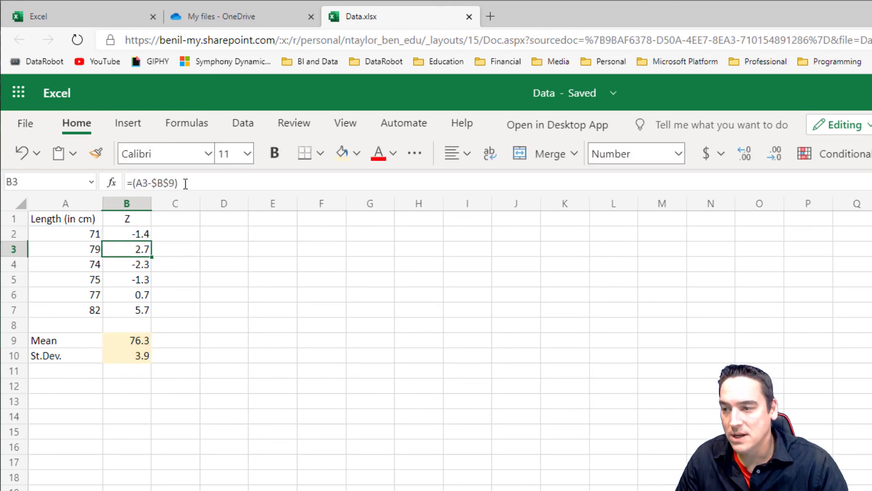
Fill the completed Z formula from cell B2 down through B7
left_click(129, 237)
left_click_drag(153, 242, 154, 313)
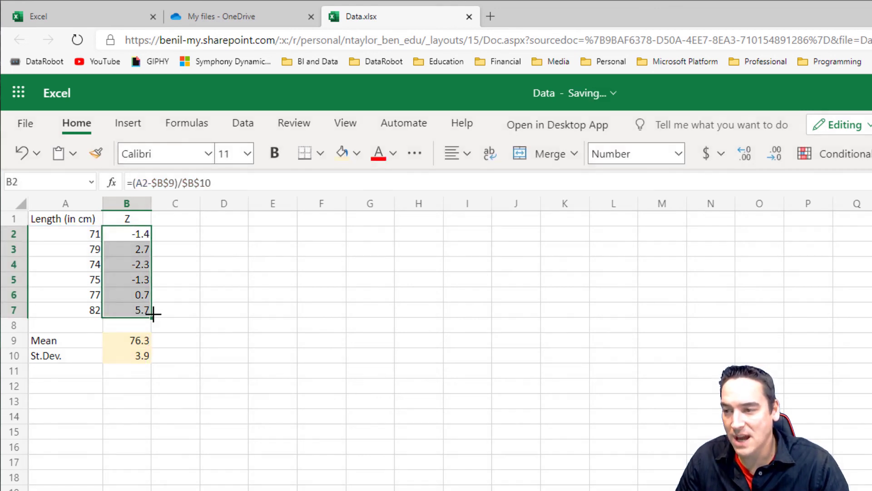
left_click(179, 295)
left_click(136, 236)
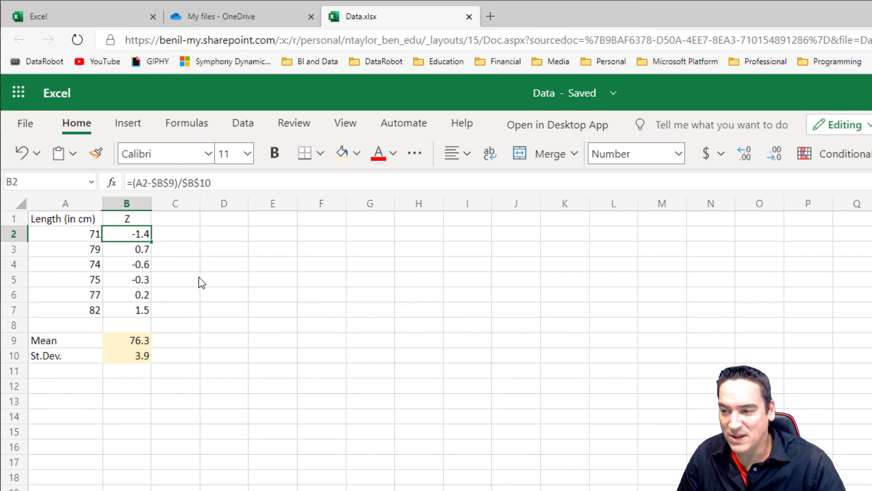
Try 102 and 222 as the last length in cell A7 to test the Z calculations
left_click(92, 313)
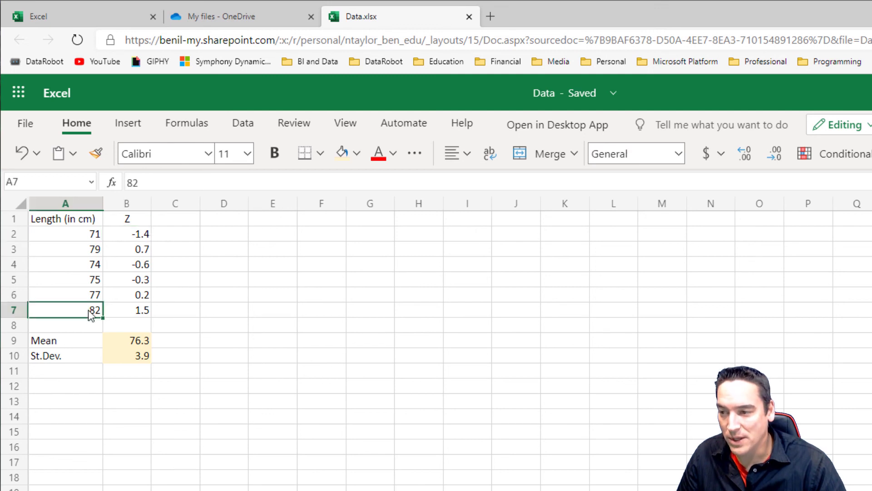
type("102")
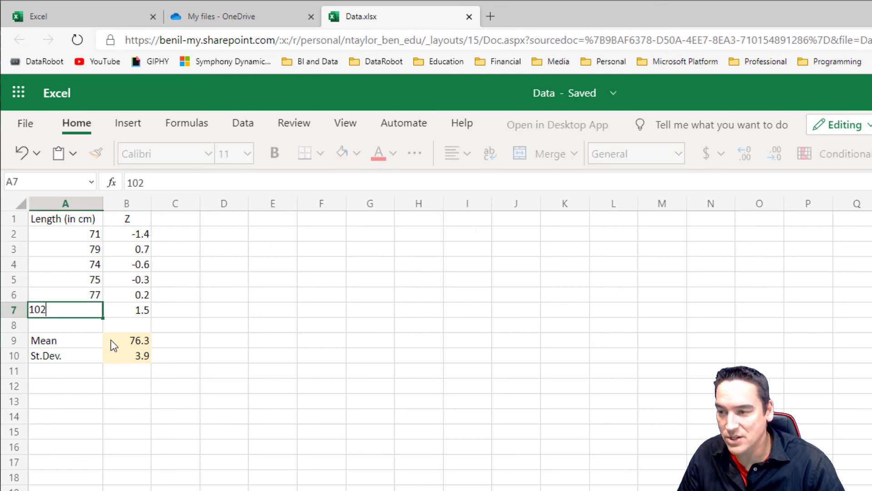
key("Return")
left_click(90, 314)
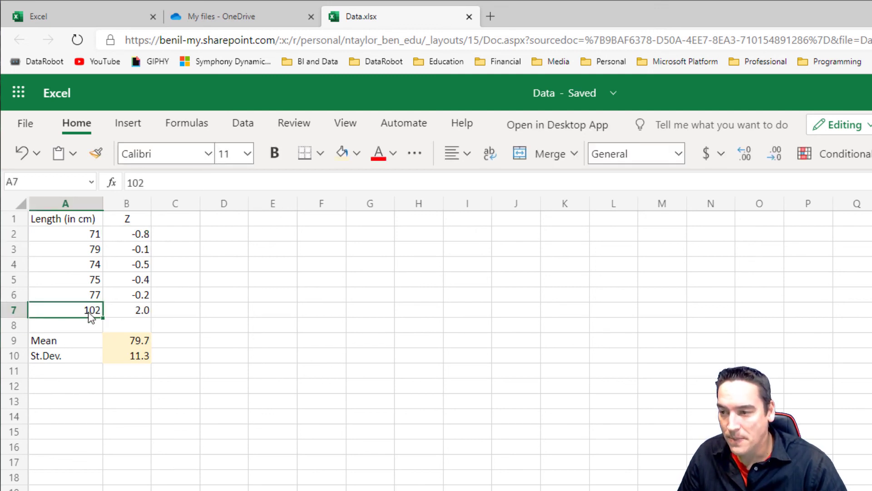
type("222")
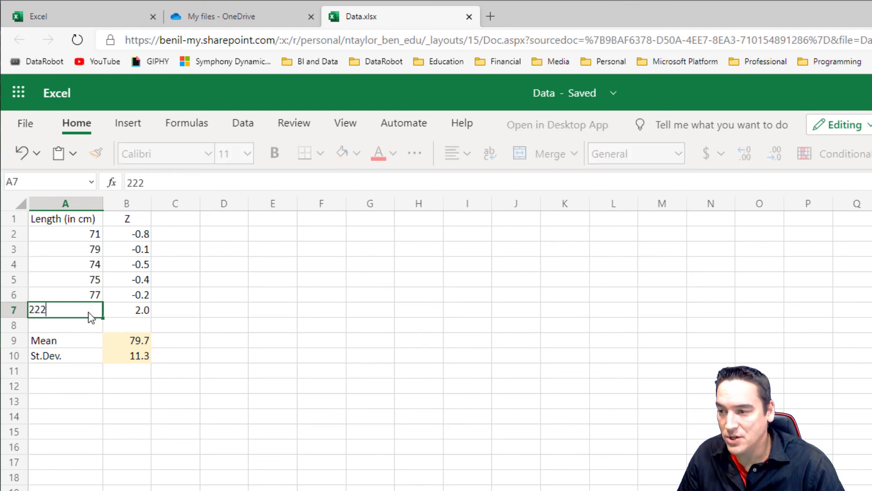
key("Return")
Set the last length in cell A7 to 81
left_click(89, 313)
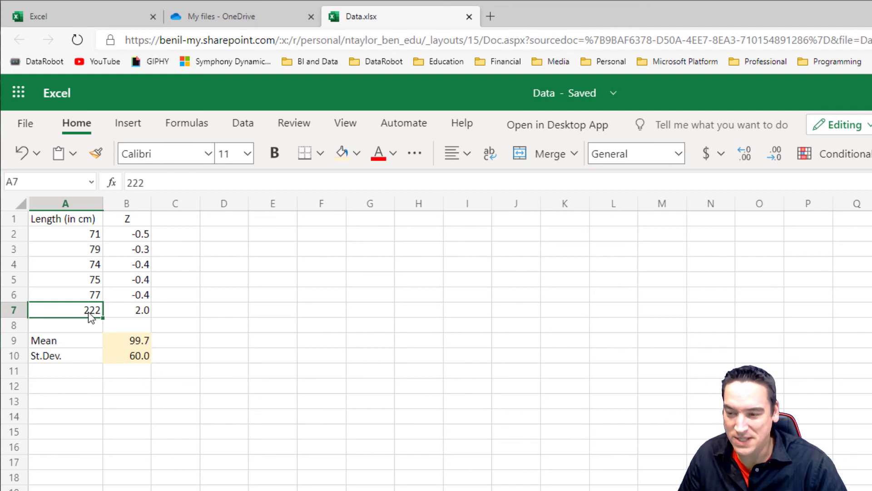
type("81")
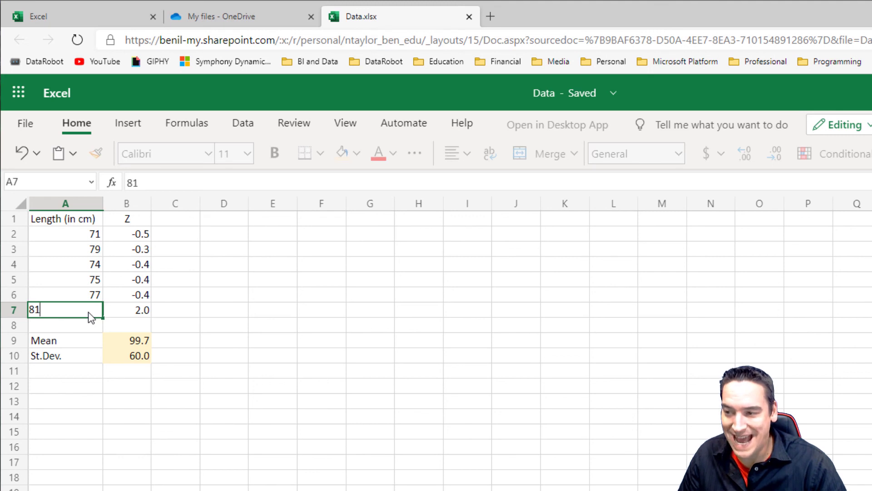
key("Return")
Set the second length in cell A3 to 69
key("Up")
key("Up")
key("Up")
key("Up")
key("Up")
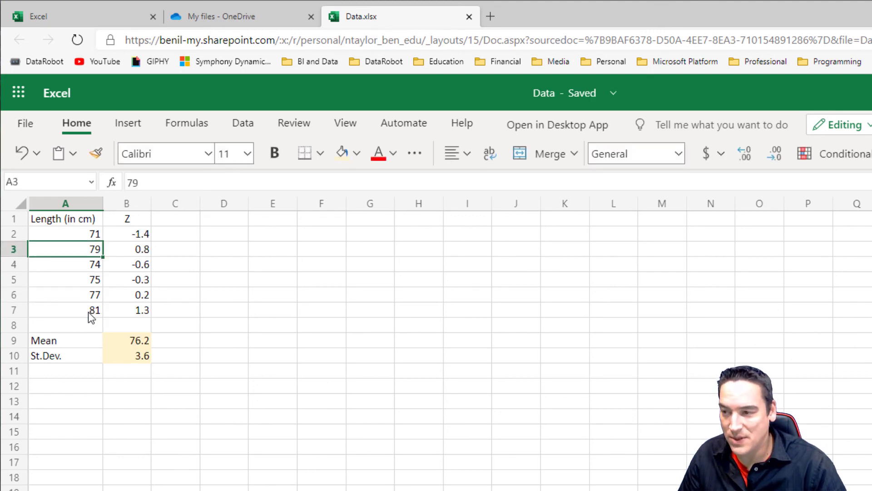
type("69")
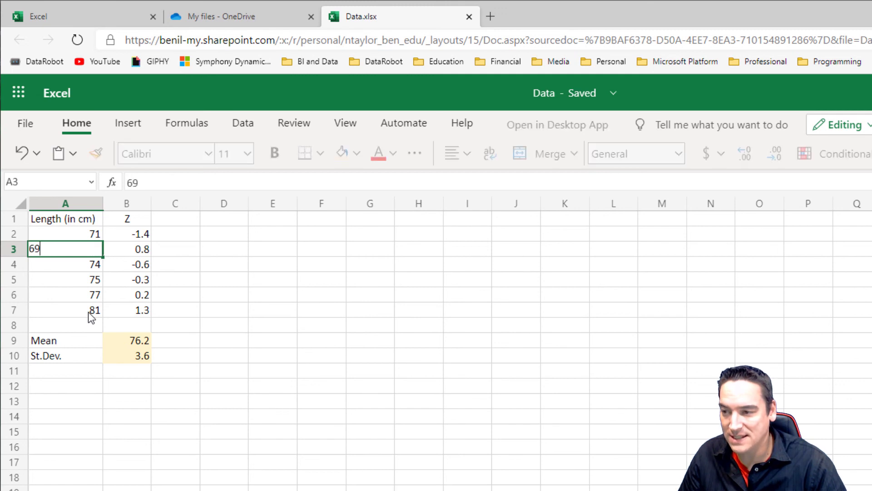
key("Return")
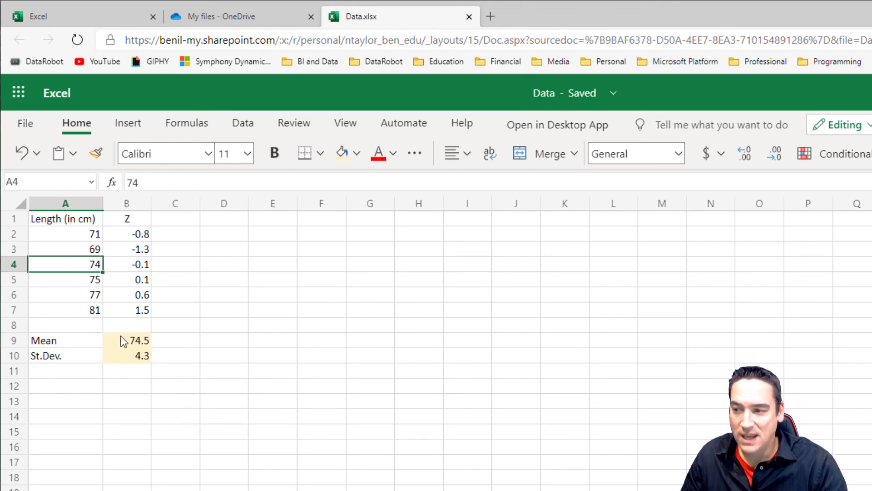
Select the Z values in cells B2:B7
left_click_drag(133, 234, 136, 309)
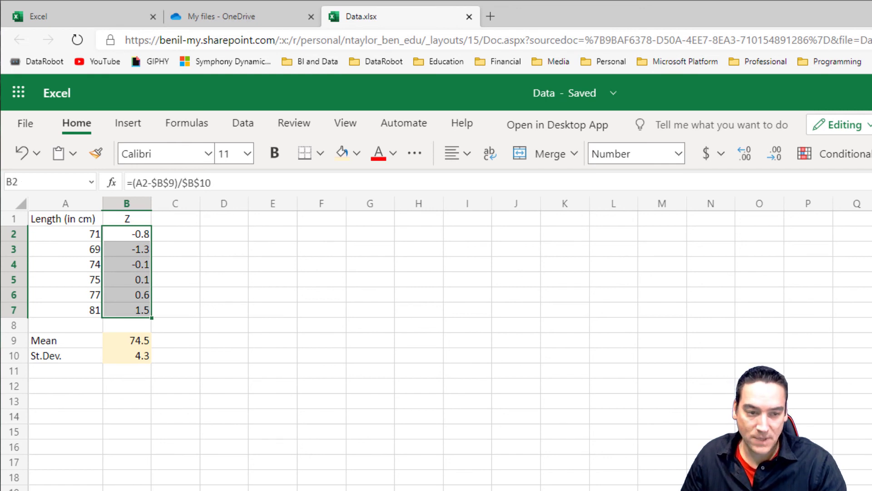